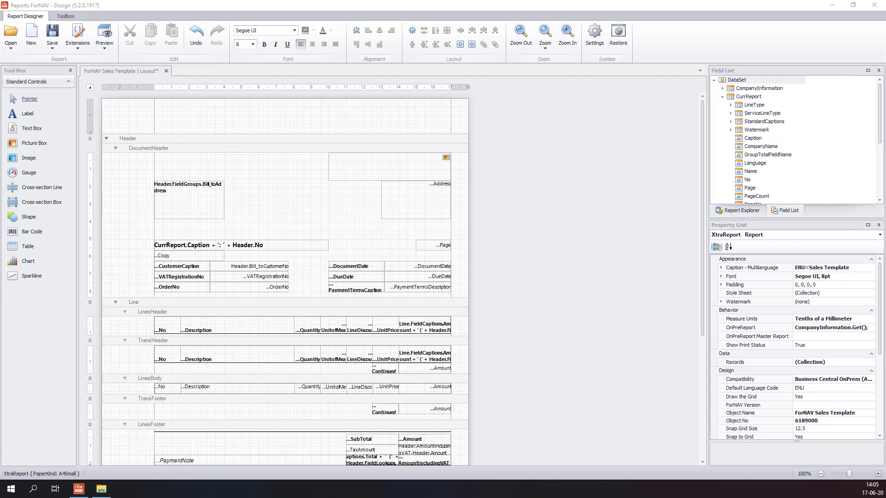
# Draw a trial label on the DocumentHeader and give it an ENU caption 'T'
pyautogui.moveTo(30, 121); pyautogui.dragTo(270, 187)
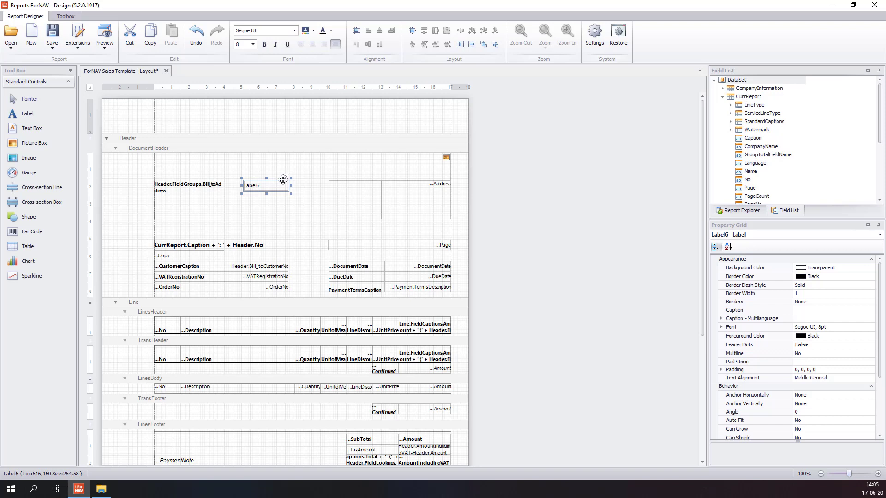
pyautogui.click(285, 176)
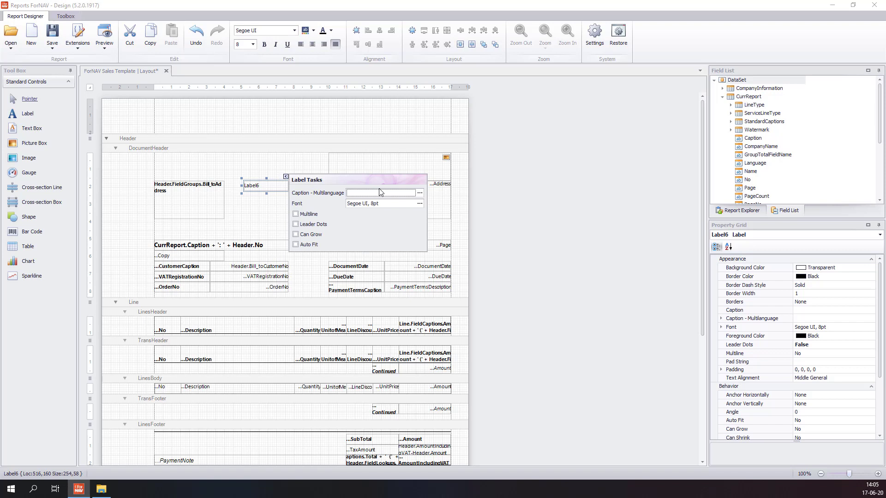
pyautogui.click(419, 194)
pyautogui.click(365, 295)
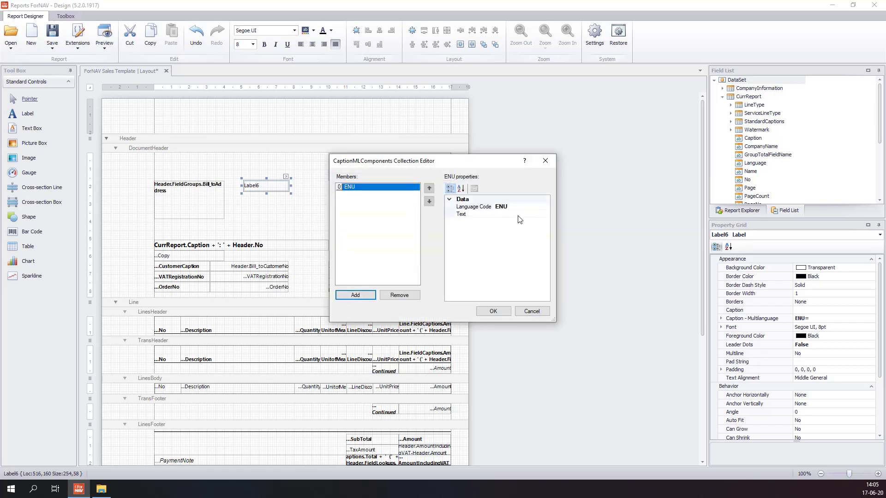
pyautogui.click(518, 215)
pyautogui.write('Text')
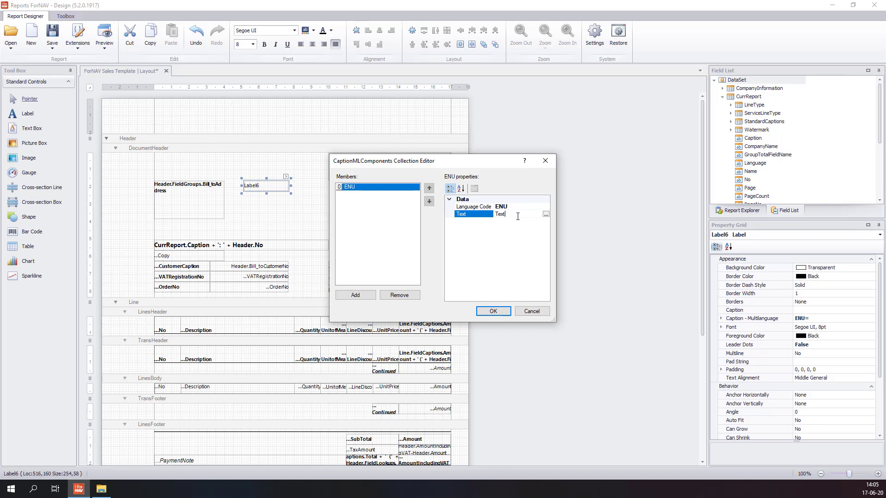
# Add an NLD caption 'Teks', accept the multilanguage captions, then undo the trial label
pyautogui.click(370, 295)
pyautogui.click(508, 207)
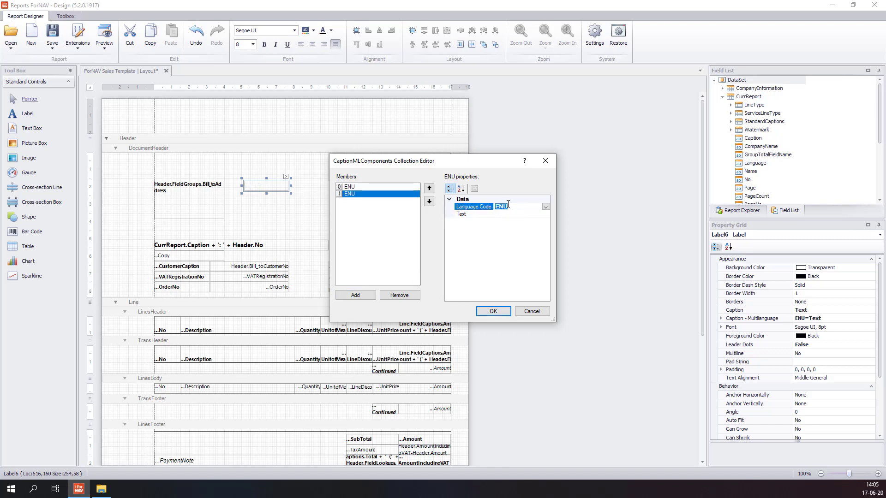
pyautogui.write('NLD')
pyautogui.press('Return')
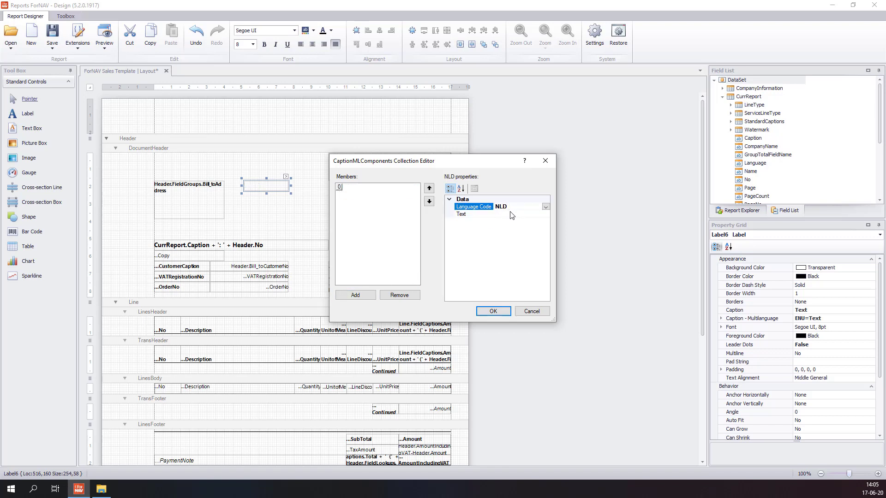
pyautogui.click(512, 214)
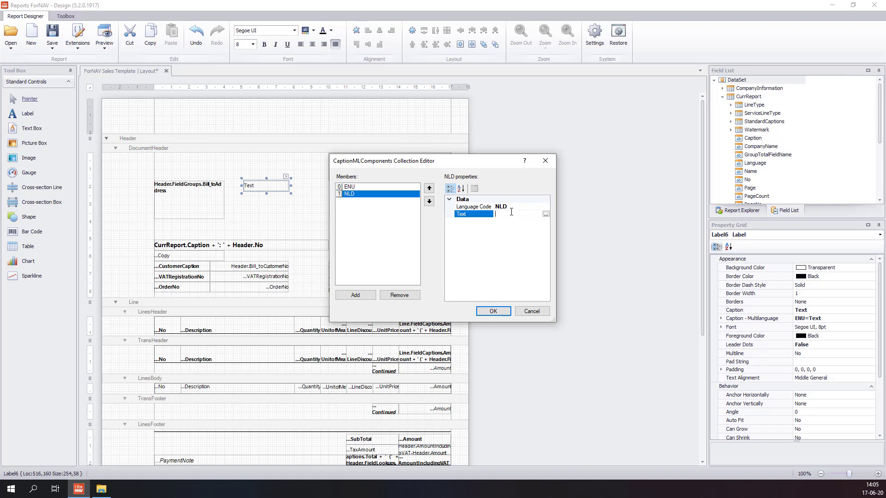
pyautogui.write('Tekst')
pyautogui.click(520, 226)
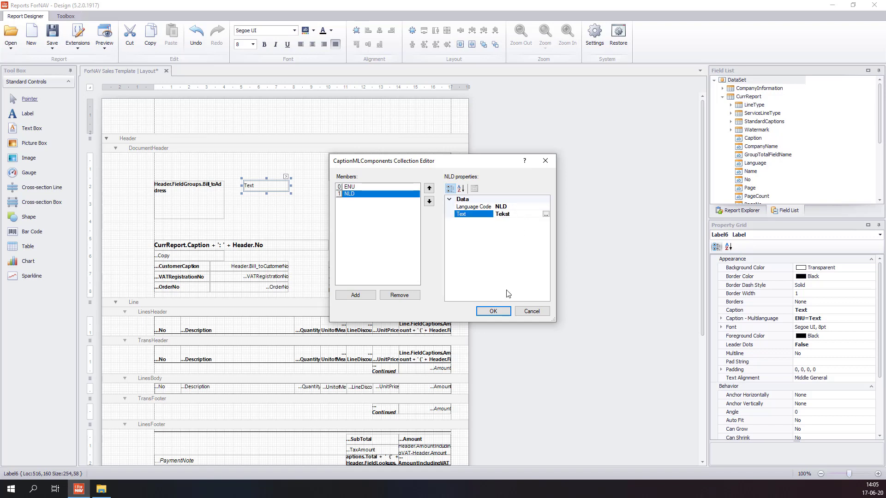
pyautogui.click(493, 311)
pyautogui.hotkey('ctrl', 'z')
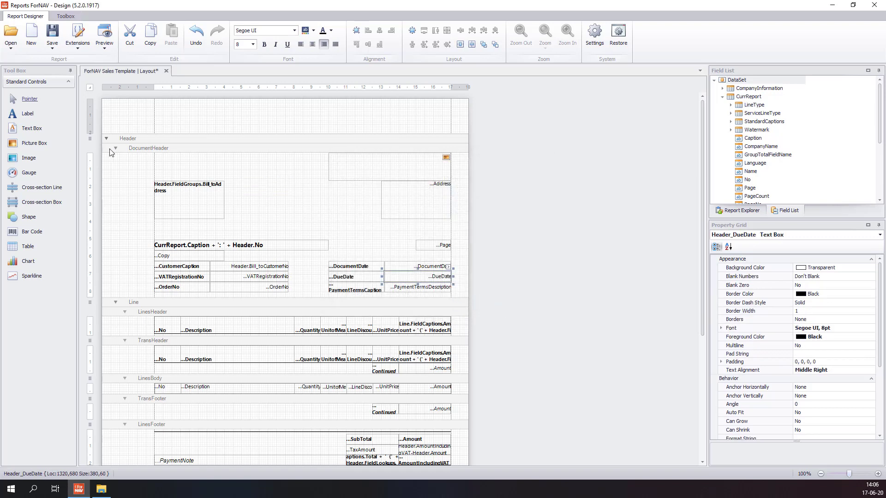
# Draw a text box on the DocumentHeader with its source expression set to Header.Amount
pyautogui.moveTo(32, 129); pyautogui.dragTo(259, 189)
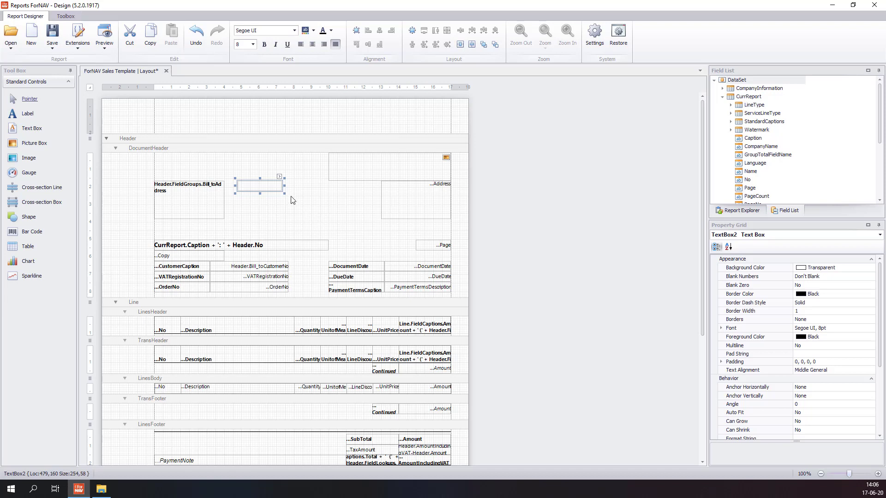
pyautogui.click(279, 176)
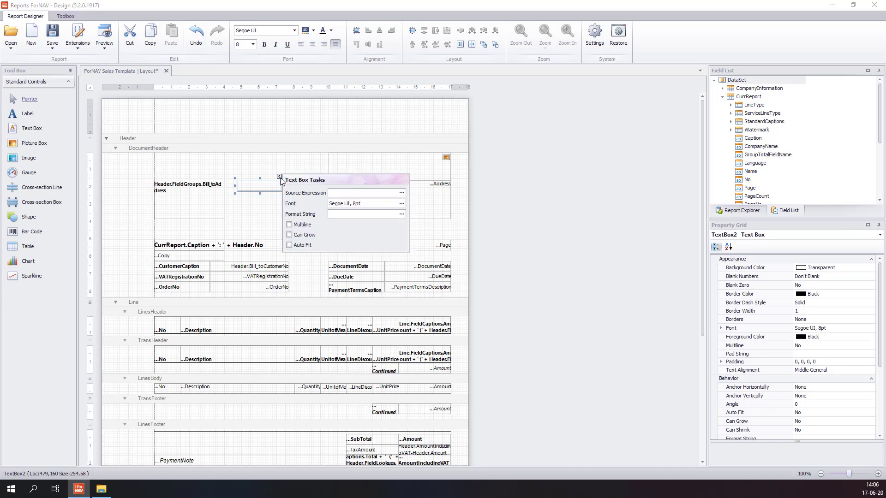
pyautogui.click(402, 193)
pyautogui.click(247, 189)
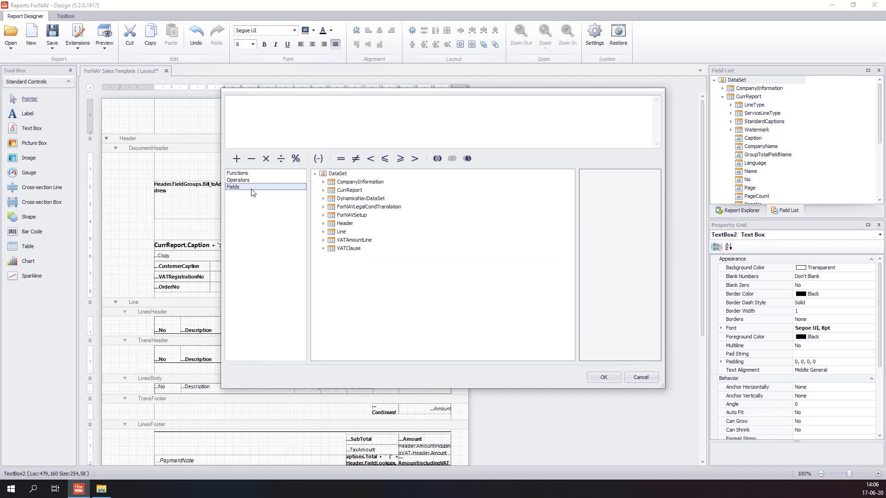
pyautogui.click(323, 224)
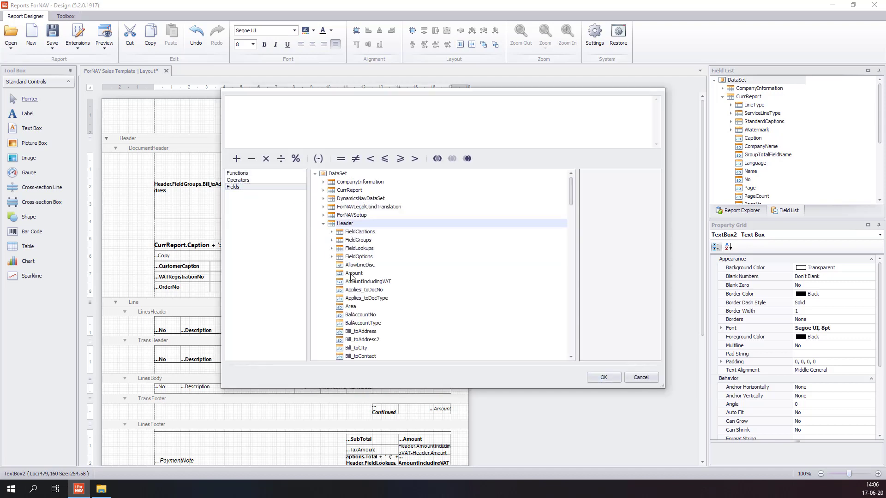
pyautogui.doubleClick(354, 273)
pyautogui.click(604, 378)
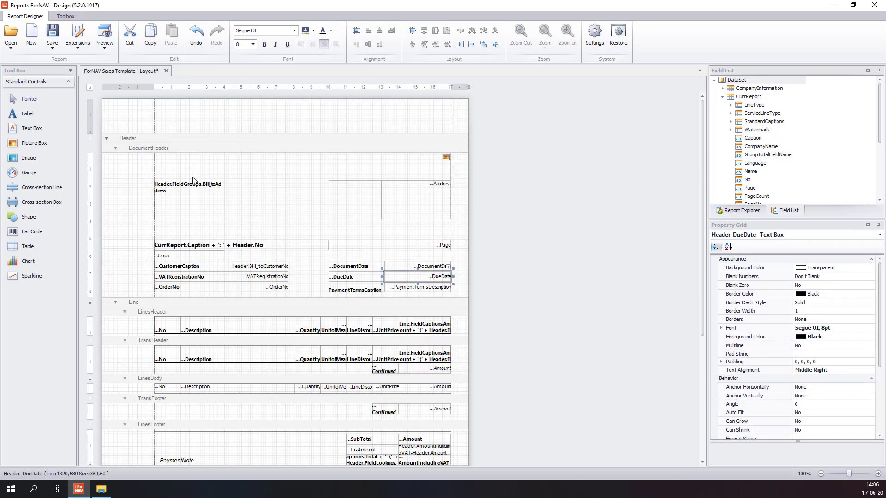
# Draw a picture box in the DocumentHeader with source expression ForNAVSetup.Logo
pyautogui.click(25, 144)
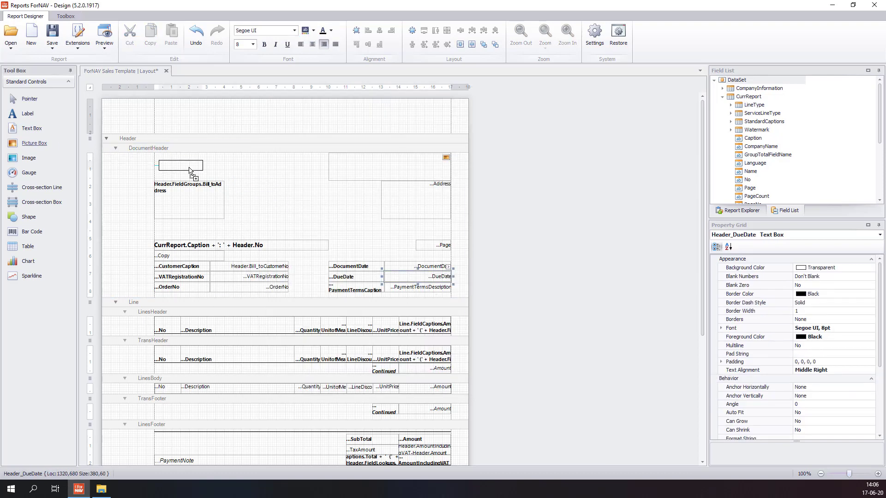
pyautogui.moveTo(237, 184); pyautogui.dragTo(286, 198)
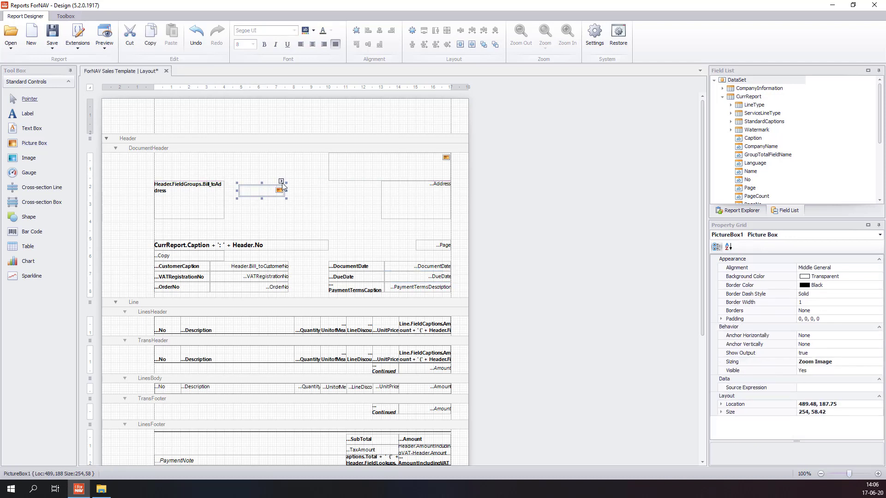
pyautogui.click(281, 182)
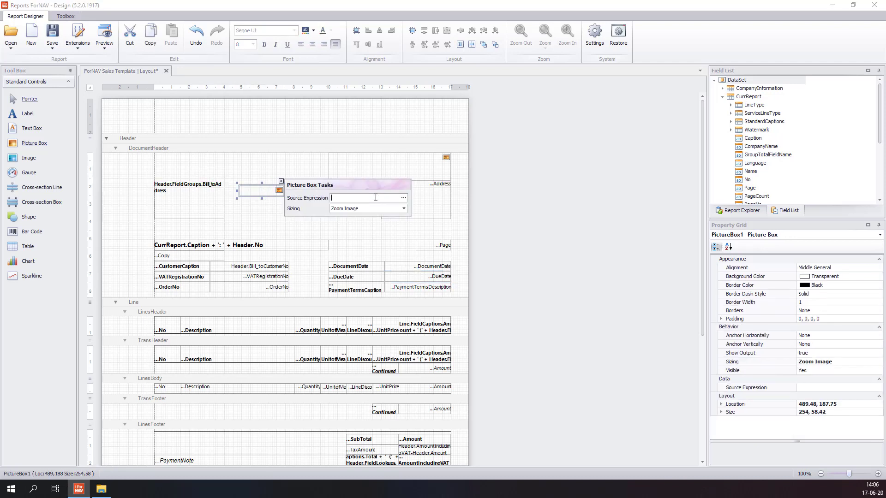
pyautogui.click(403, 198)
pyautogui.click(252, 187)
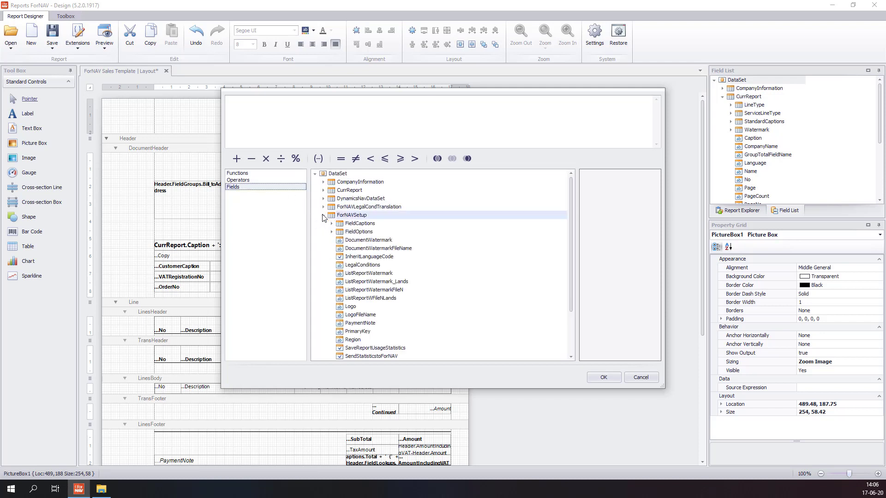
pyautogui.click(323, 215)
pyautogui.doubleClick(344, 308)
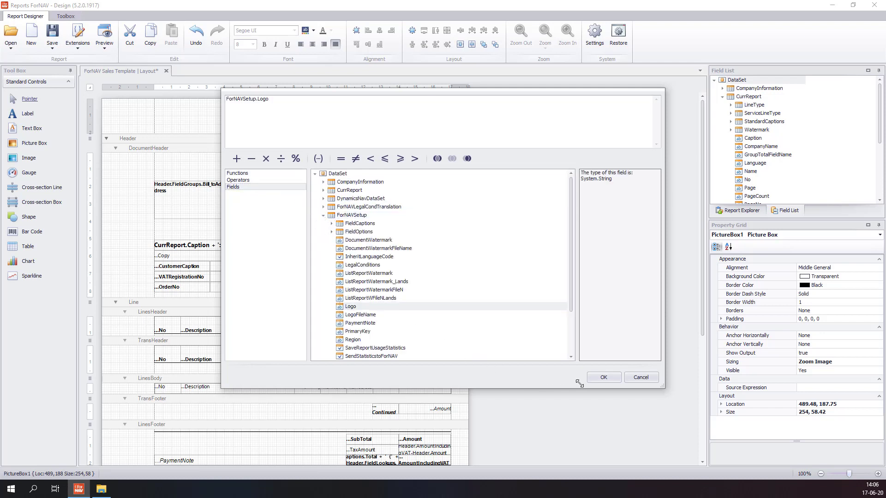
pyautogui.click(604, 378)
pyautogui.click(260, 199)
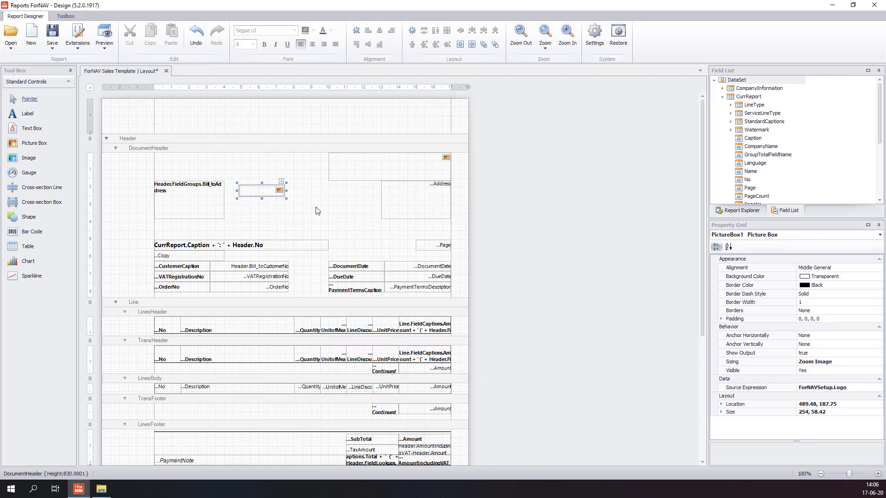
# Try a gauge, then a cross-section line down to LinesFooter, in the DocumentHeader, removing each
pyautogui.moveTo(28, 173); pyautogui.dragTo(275, 194)
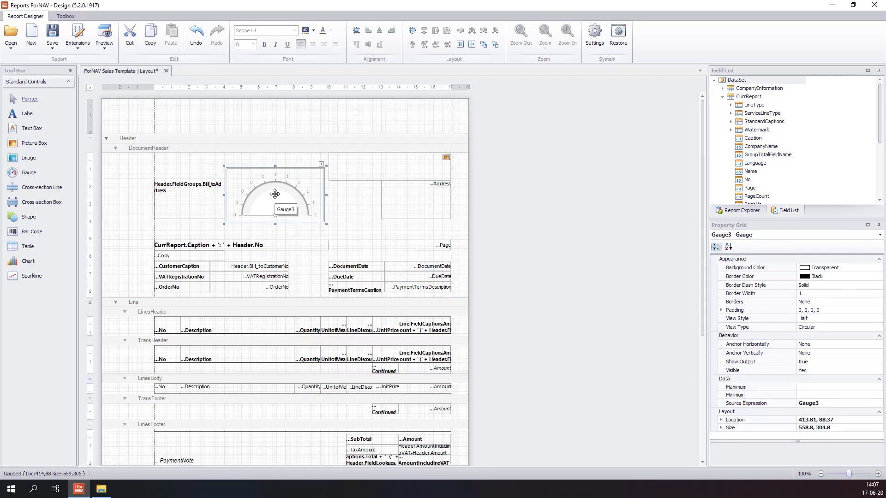
pyautogui.hotkey('ctrl', 'z')
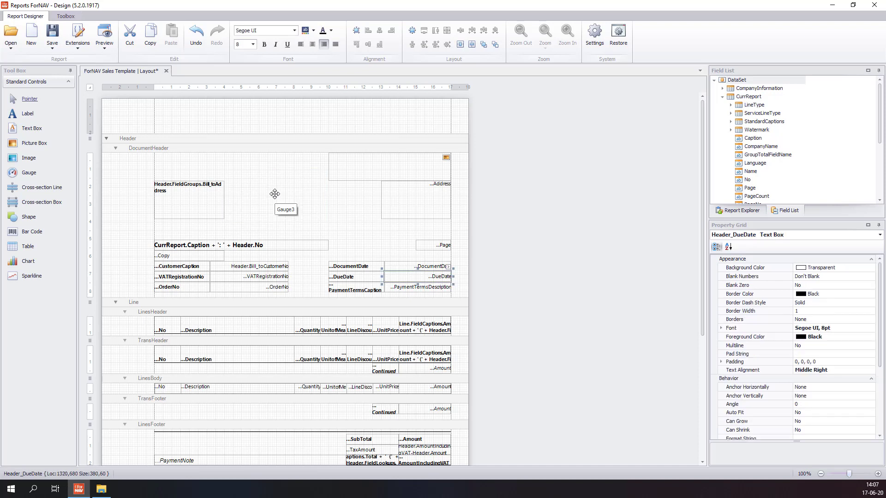
pyautogui.click(64, 189)
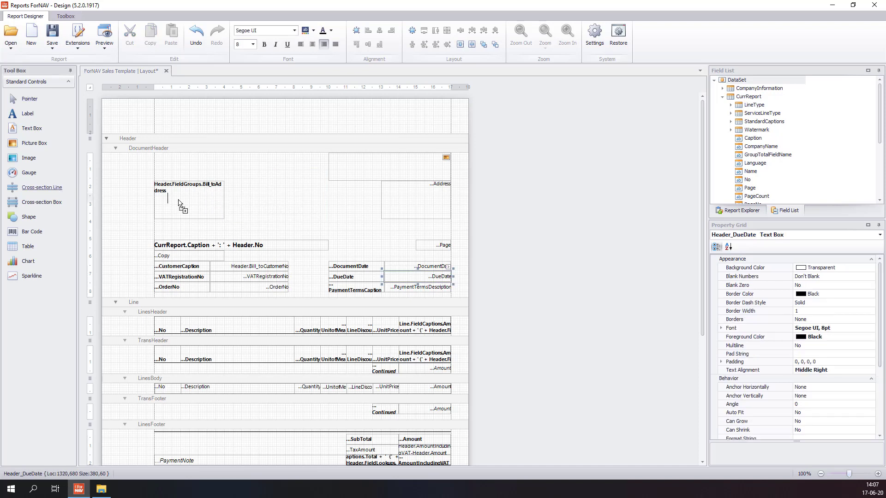
pyautogui.click(273, 198)
pyautogui.moveTo(273, 201); pyautogui.dragTo(273, 444)
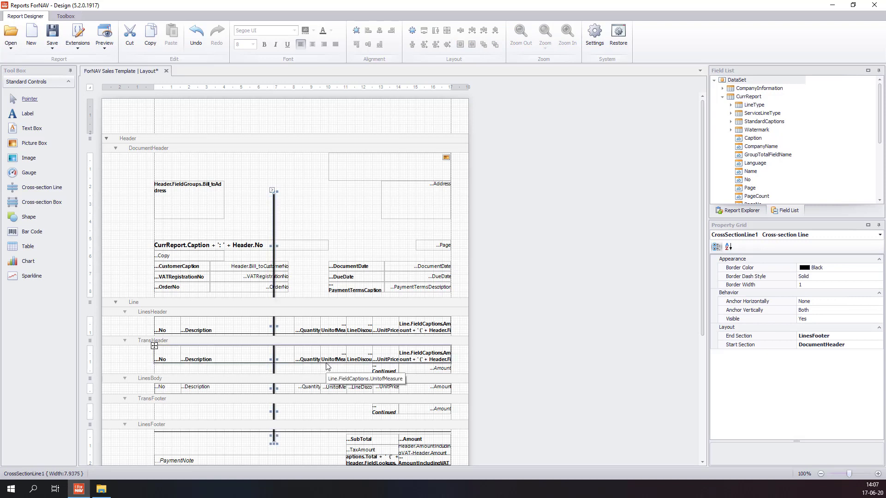
pyautogui.press('Delete')
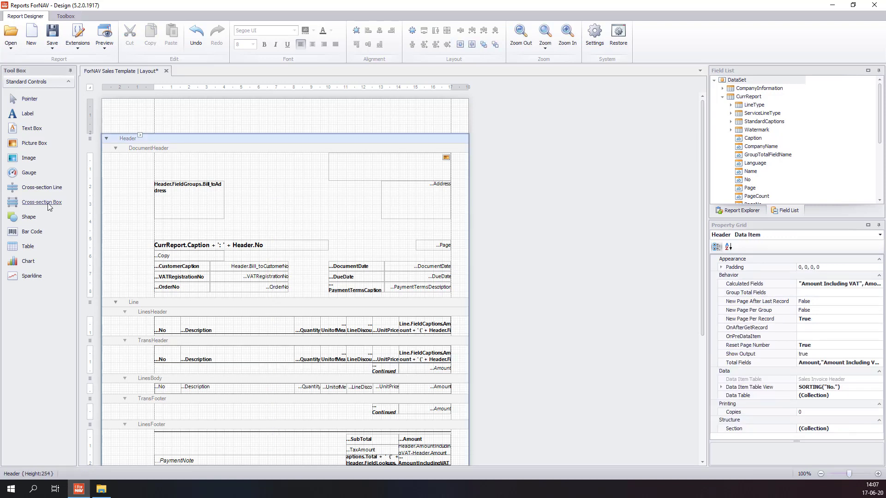
# Draw a trial cross-section box from the DocumentHeader down to LinesFooter, then delete it
pyautogui.click(49, 206)
pyautogui.click(251, 199)
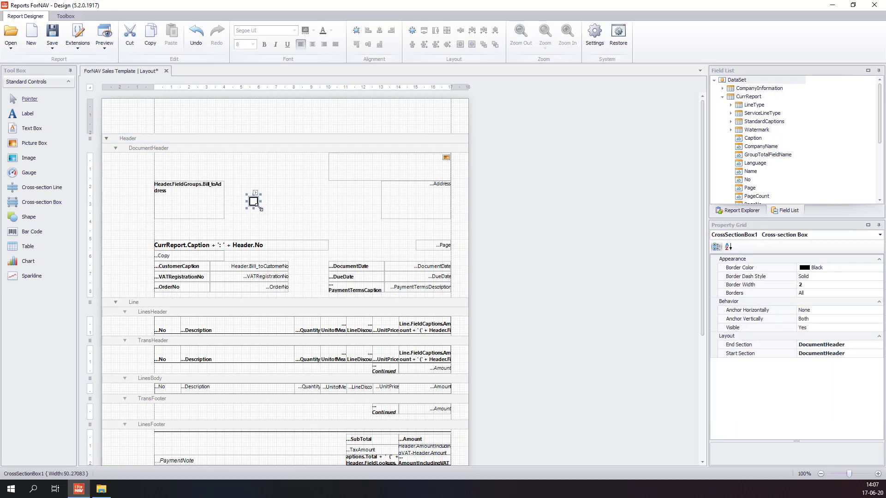
pyautogui.moveTo(260, 208); pyautogui.dragTo(329, 460)
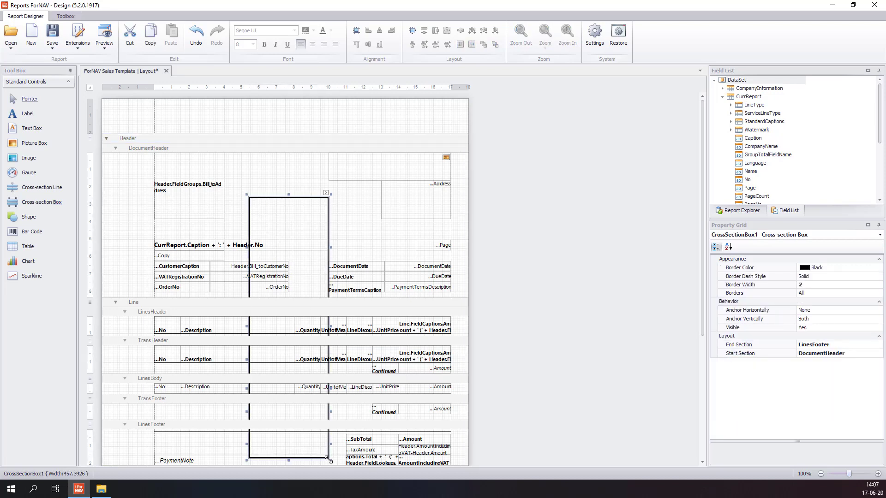
pyautogui.press('Delete')
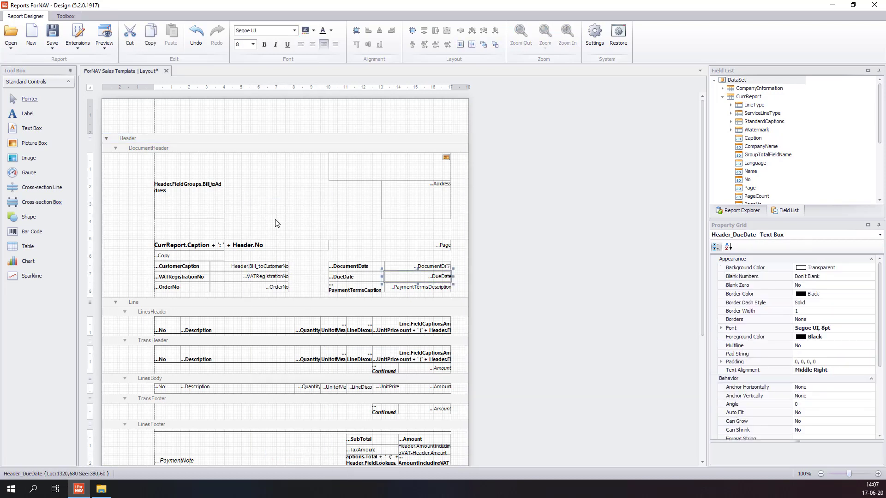
pyautogui.moveTo(28, 217); pyautogui.dragTo(284, 199)
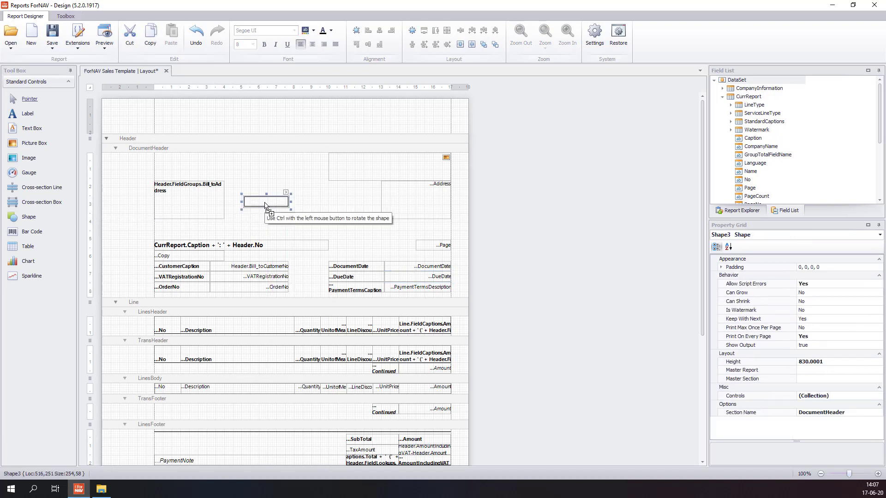
pyautogui.click(285, 193)
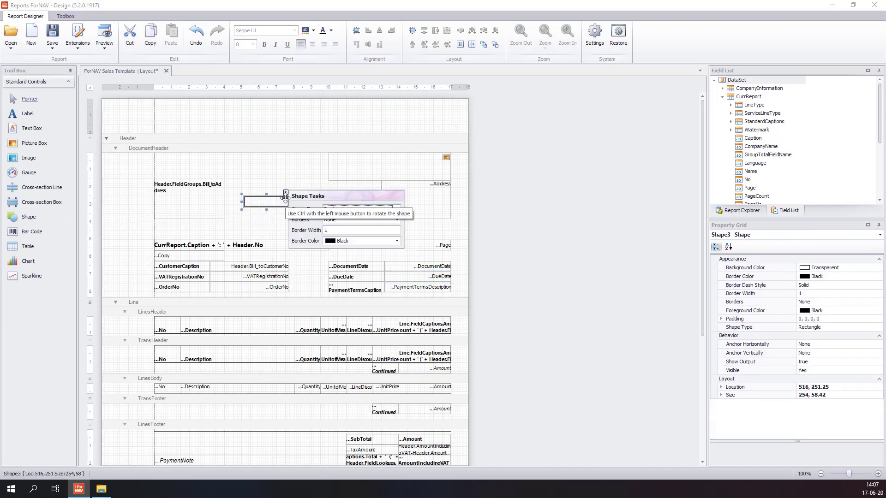
pyautogui.click(396, 210)
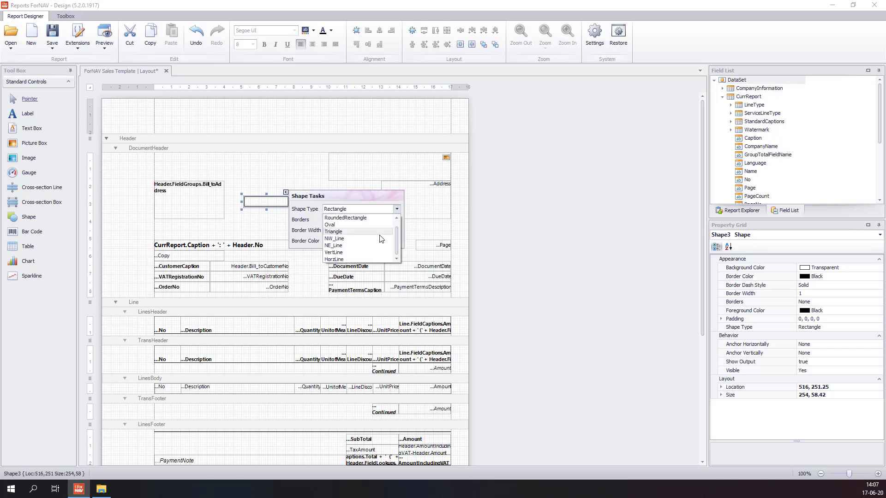
pyautogui.click(353, 259)
pyautogui.click(274, 238)
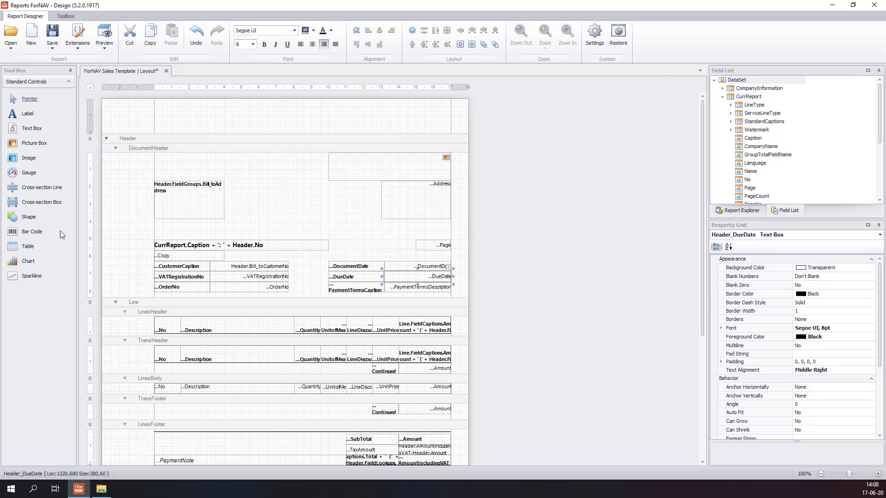
pyautogui.moveTo(41, 232); pyautogui.dragTo(255, 203)
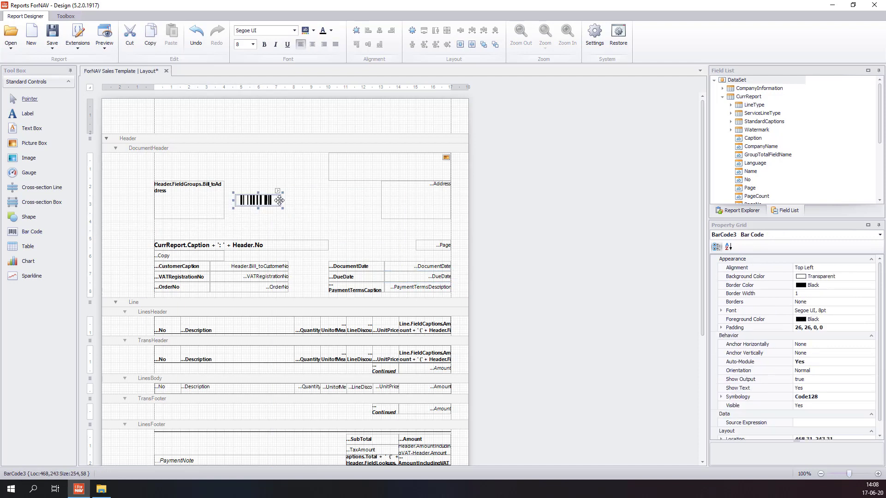
pyautogui.click(277, 191)
pyautogui.click(399, 207)
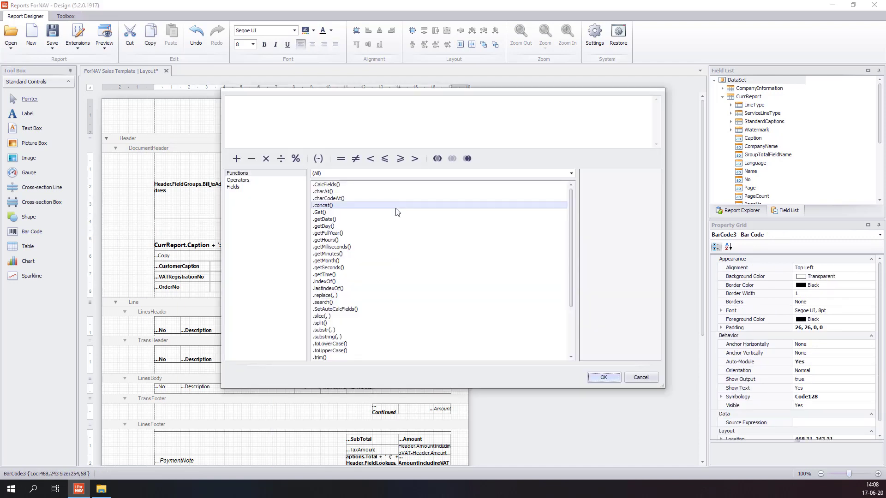
pyautogui.click(233, 187)
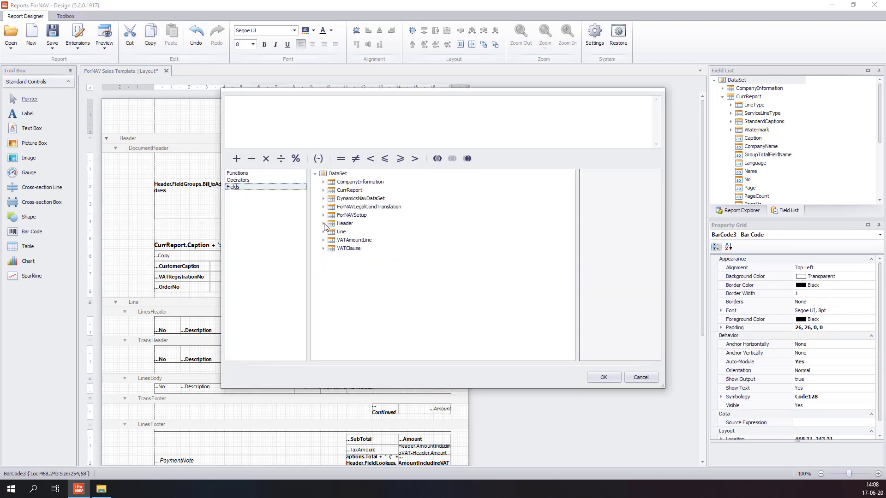
pyautogui.click(323, 223)
pyautogui.click(355, 298)
pyautogui.doubleClick(355, 298)
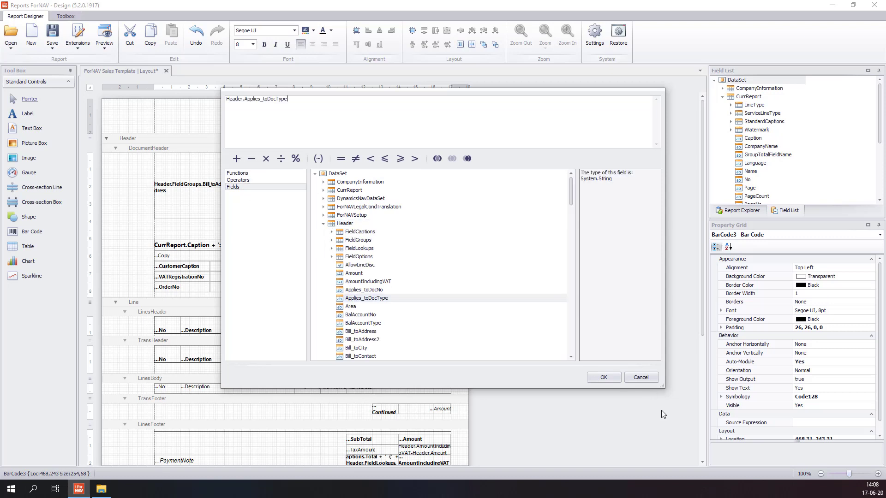
pyautogui.click(609, 381)
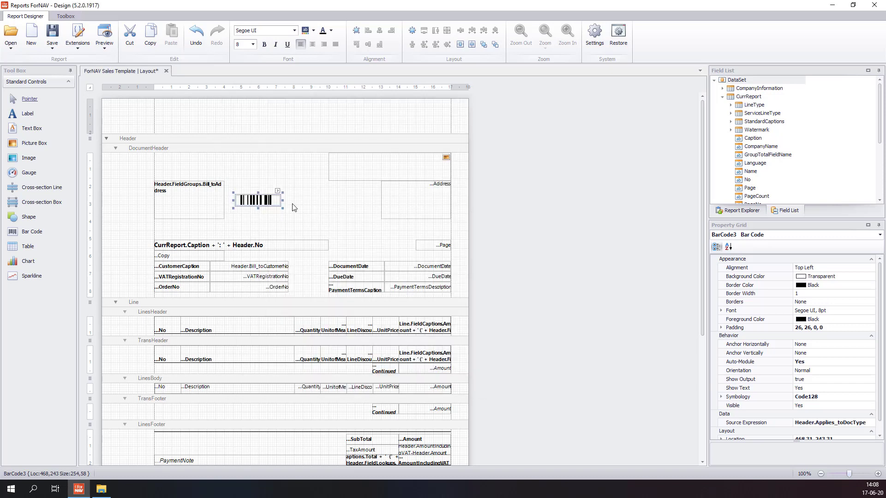
pyautogui.click(278, 192)
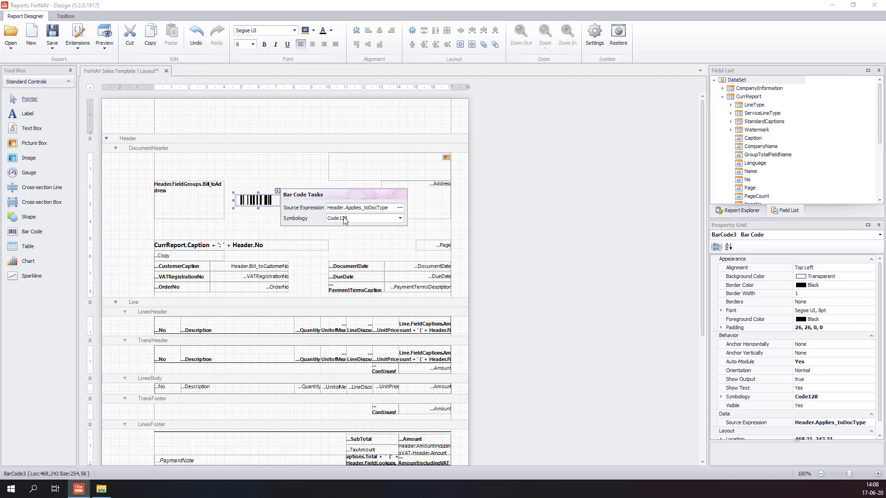
pyautogui.click(400, 220)
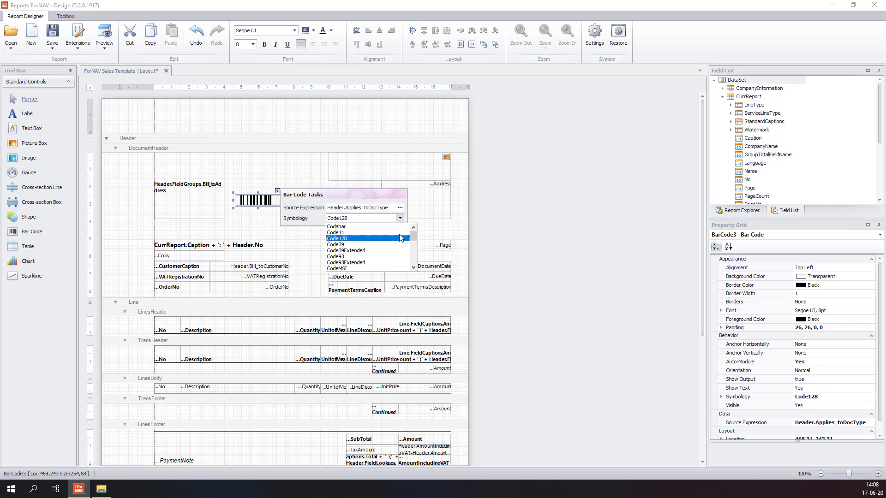
pyautogui.scroll(-4, 400, 238)
pyautogui.hotkey('ctrl', 'z')
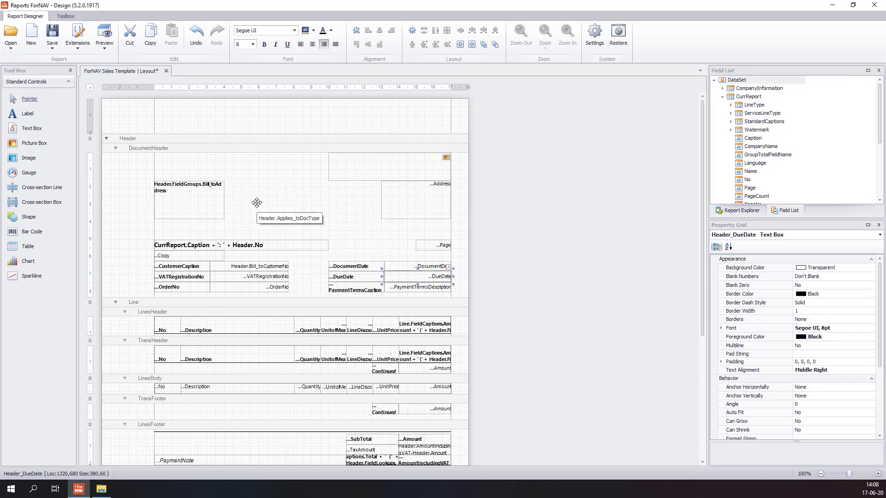
pyautogui.moveTo(30, 246); pyautogui.dragTo(289, 209)
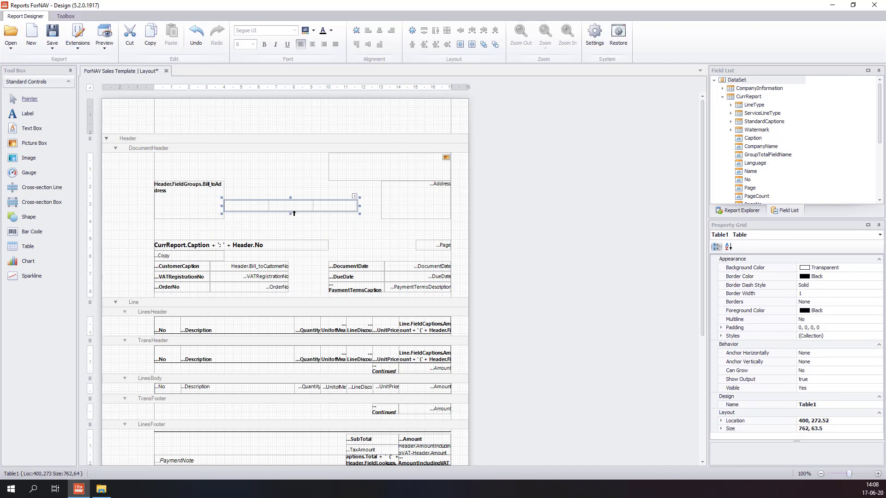
pyautogui.click(252, 207)
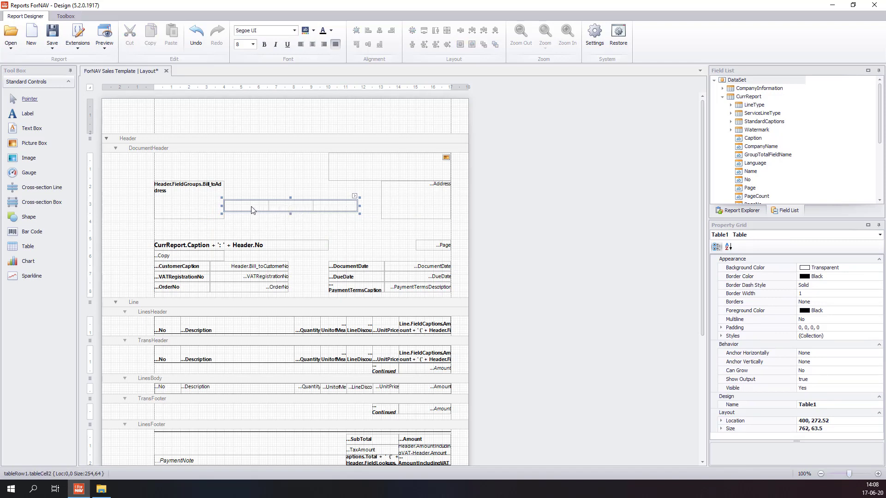
pyautogui.click(266, 197)
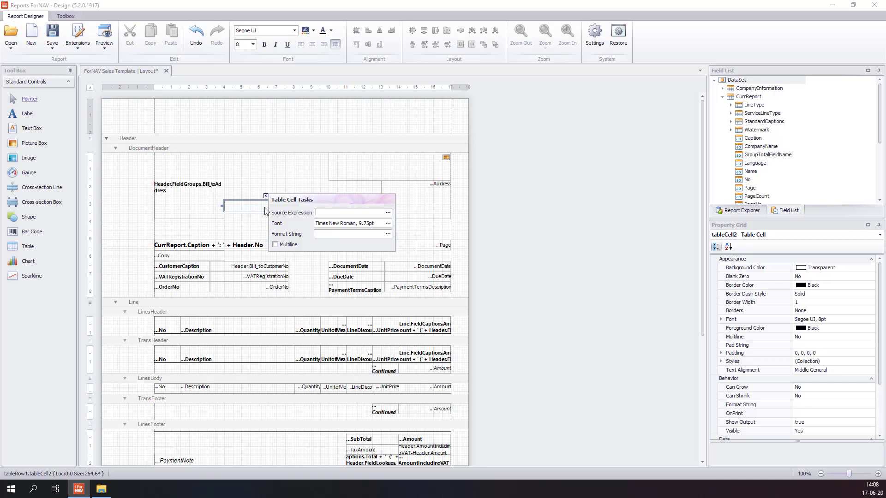
pyautogui.click(388, 212)
pyautogui.click(249, 187)
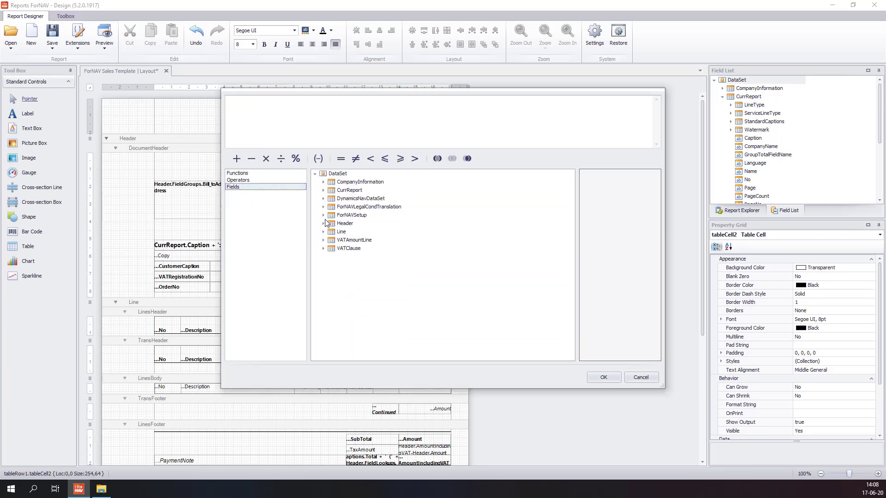
pyautogui.click(323, 223)
pyautogui.doubleClick(365, 281)
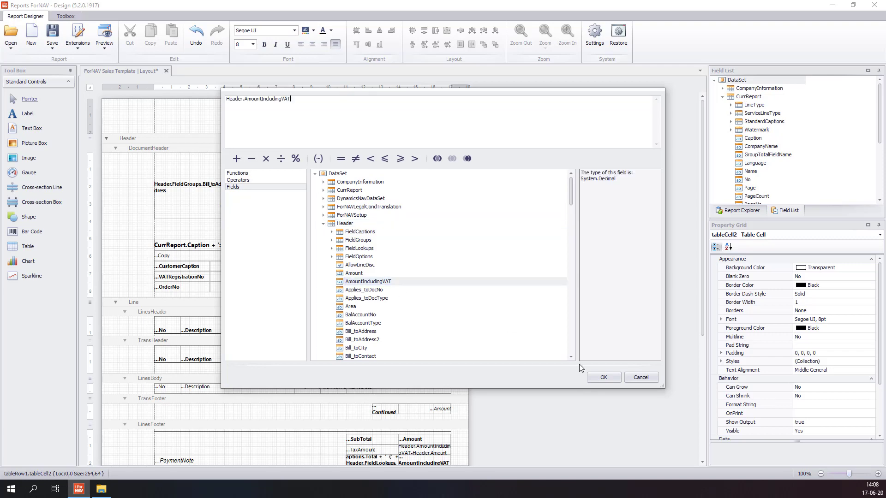
pyautogui.click(603, 377)
pyautogui.click(418, 277)
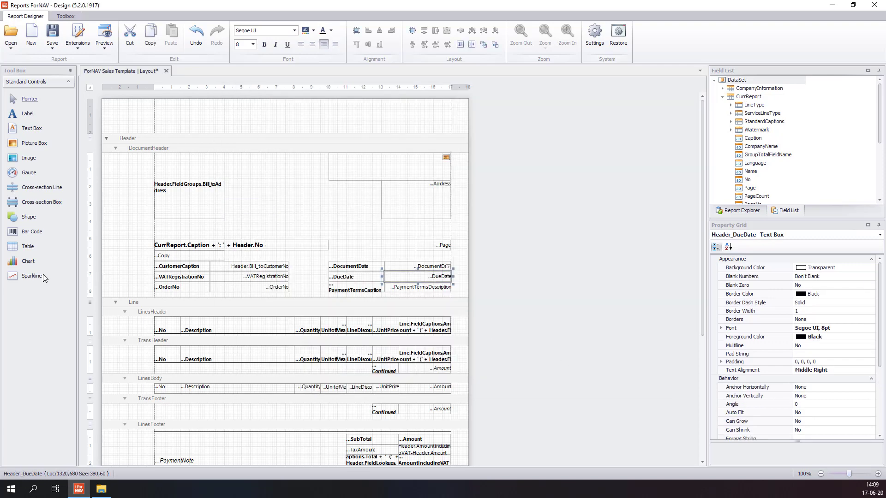
pyautogui.moveTo(26, 261); pyautogui.dragTo(280, 217)
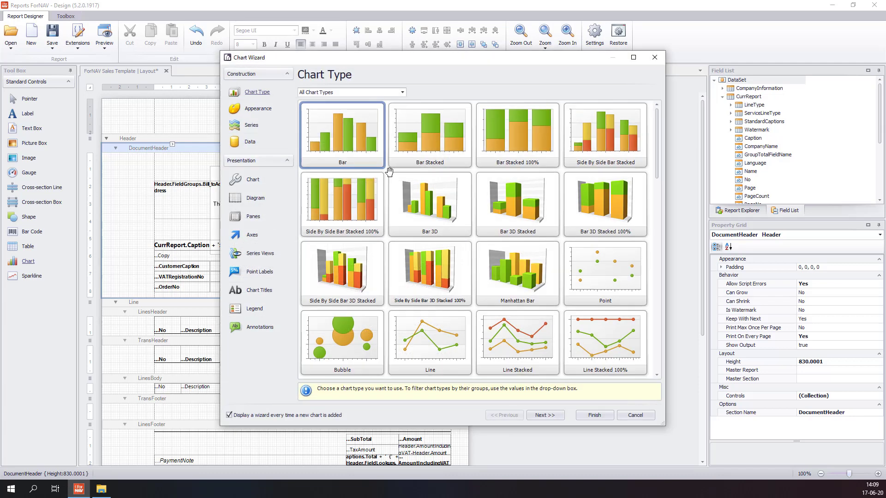
# Dismiss the Chart Wizard and undo the empty chart, then drop a sparkline on the DocumentHeader and undo it
pyautogui.click(654, 59)
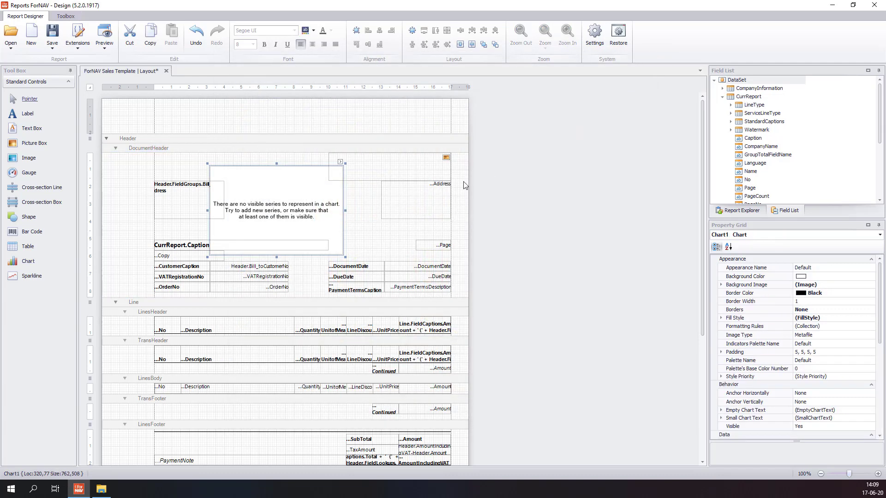
pyautogui.hotkey('ctrl', 'z')
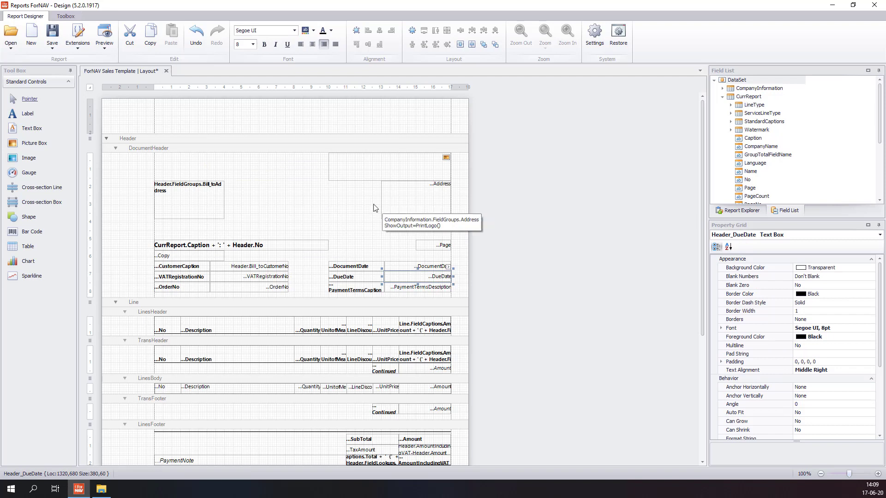
pyautogui.moveTo(32, 276); pyautogui.dragTo(285, 209)
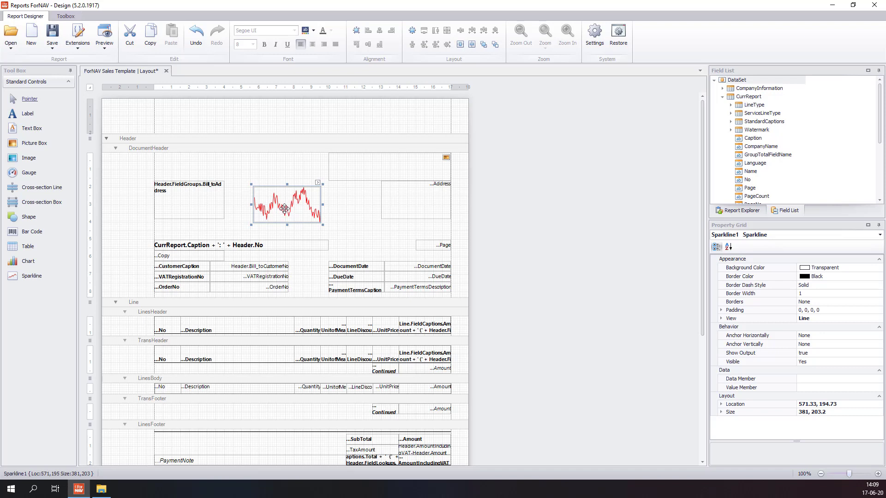
pyautogui.hotkey('ctrl', 'z')
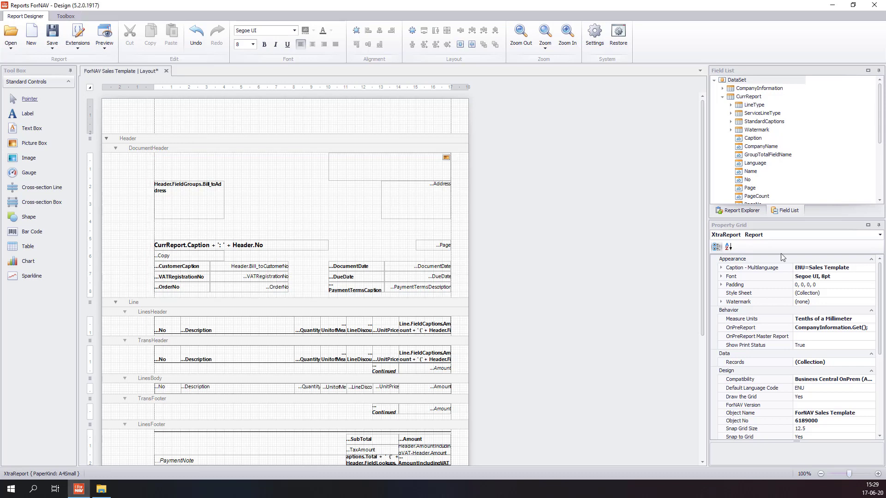
# Select the Header band and show its context menu's Insert Section options
pyautogui.click(436, 142)
pyautogui.rightClick(436, 143)
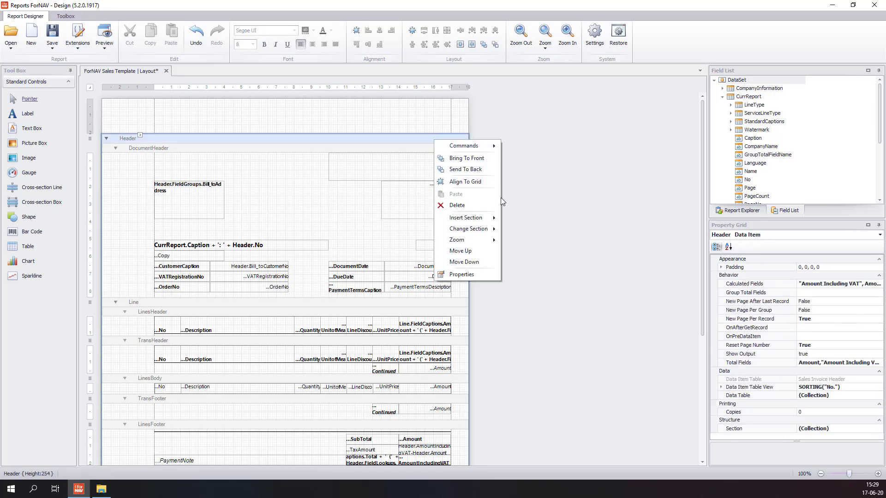
pyautogui.moveTo(496, 217)
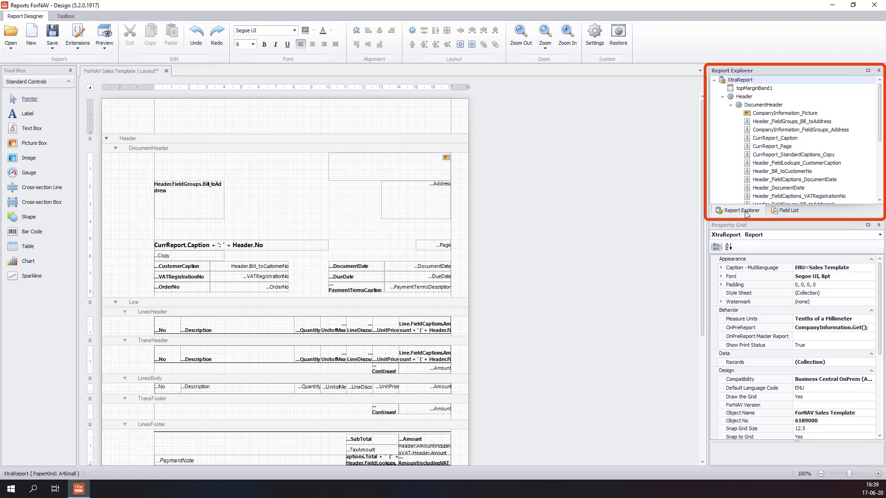
pyautogui.click(752, 99)
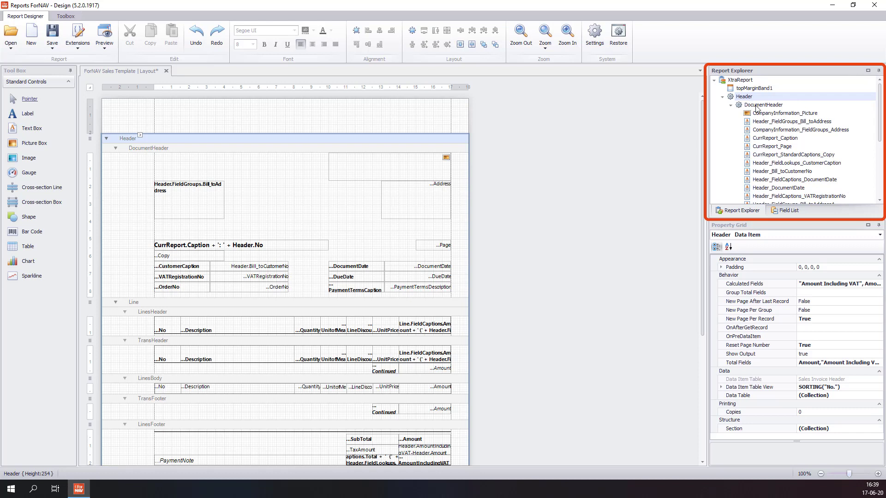
pyautogui.click(757, 105)
pyautogui.click(763, 114)
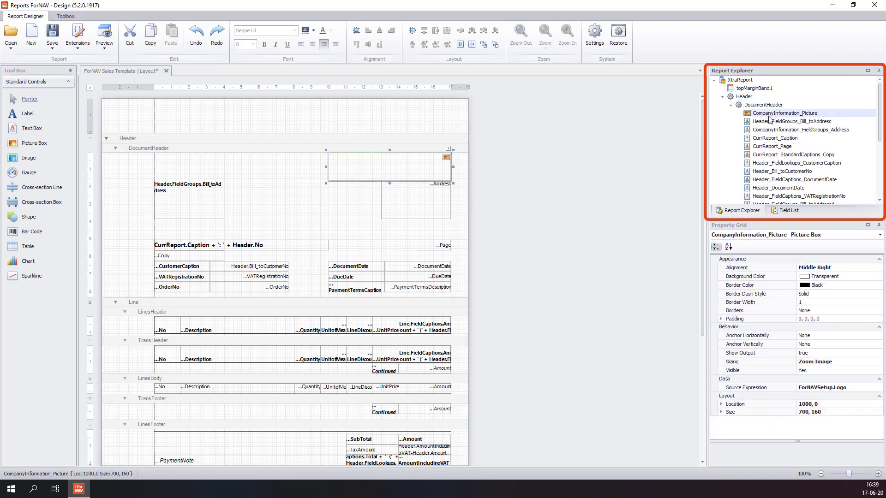
pyautogui.scroll(-1, 816, 148)
pyautogui.scroll(-4, 816, 148)
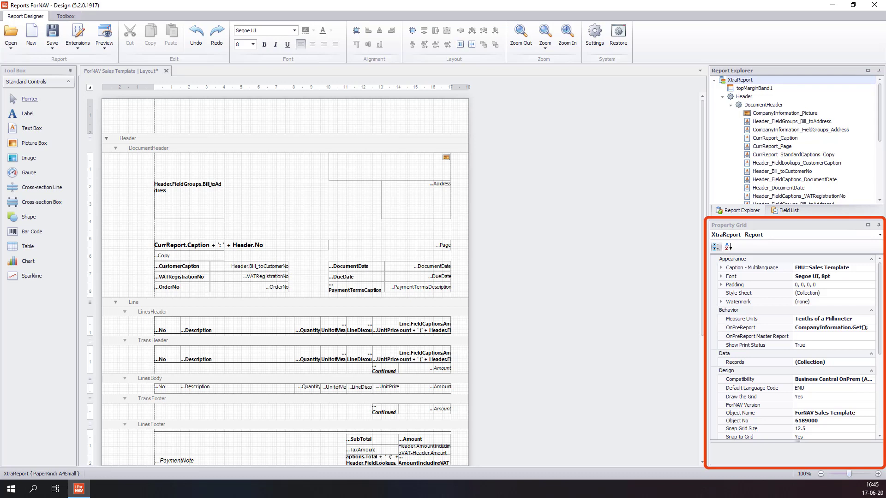
# Inspect the Header band's and Bill_toAddress box's properties, then reselect XtraReport in Report Explorer
pyautogui.click(433, 139)
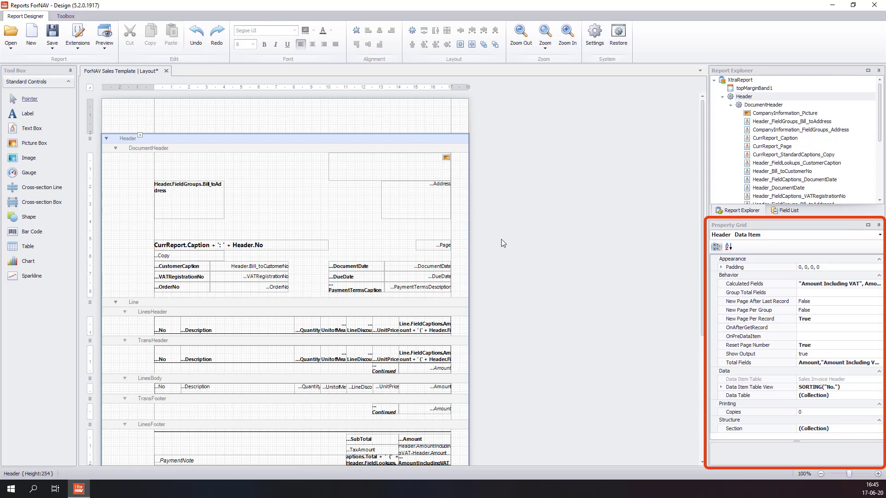
pyautogui.click(206, 201)
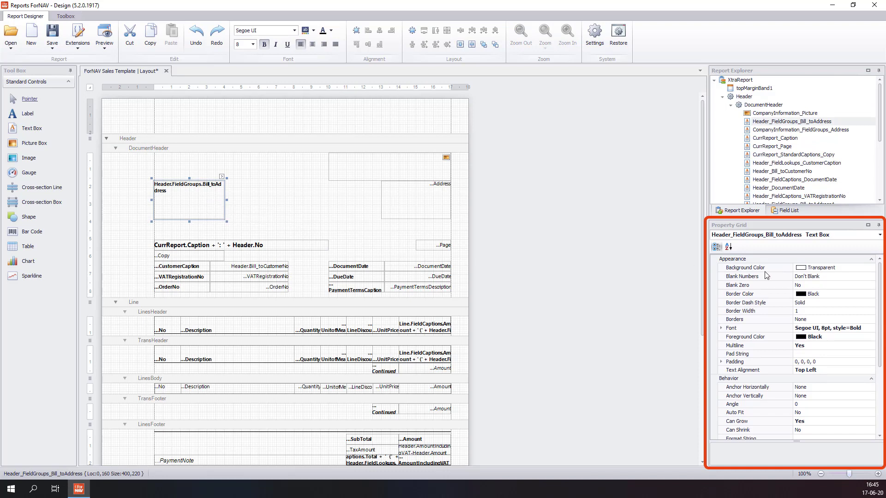
pyautogui.click(741, 80)
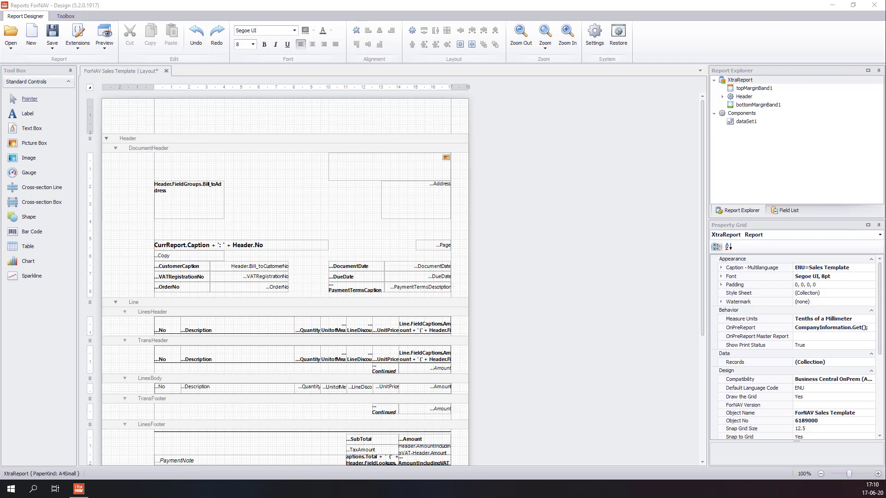
# From the Field List, drop CurrReport Caption into the DocumentHeader and onto the company address box
pyautogui.click(781, 214)
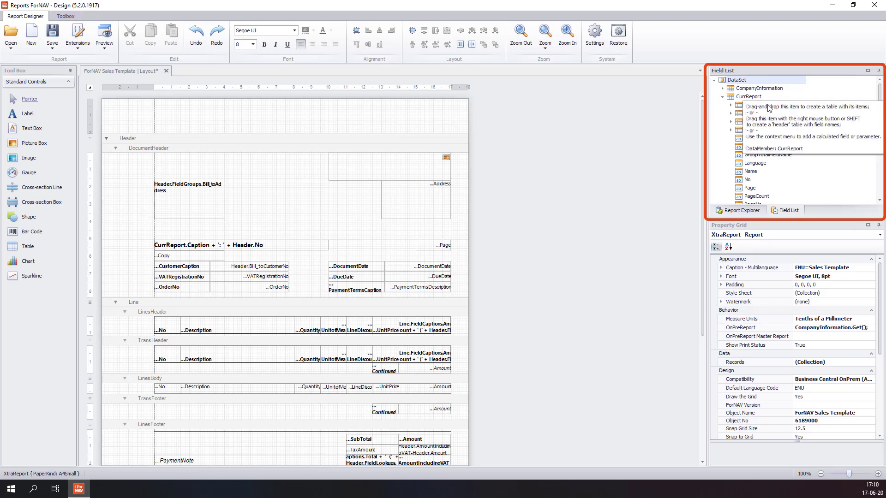
pyautogui.click(759, 139)
pyautogui.moveTo(760, 142); pyautogui.dragTo(278, 208)
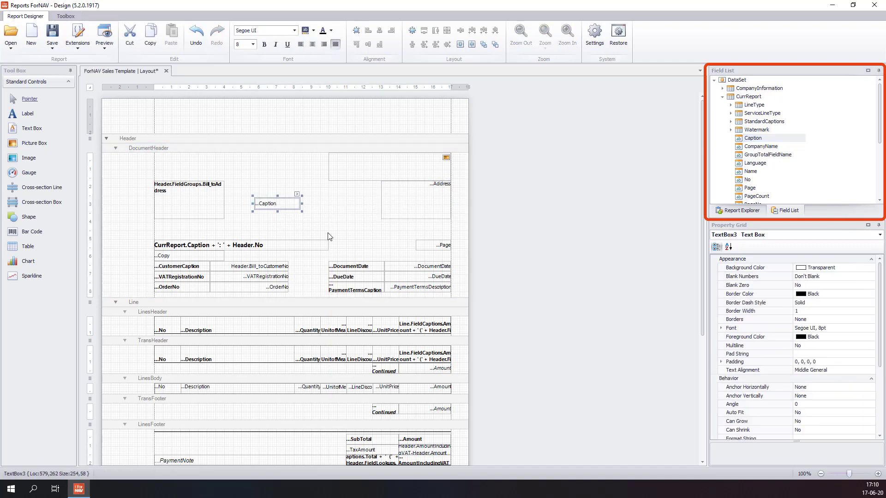
pyautogui.click(558, 250)
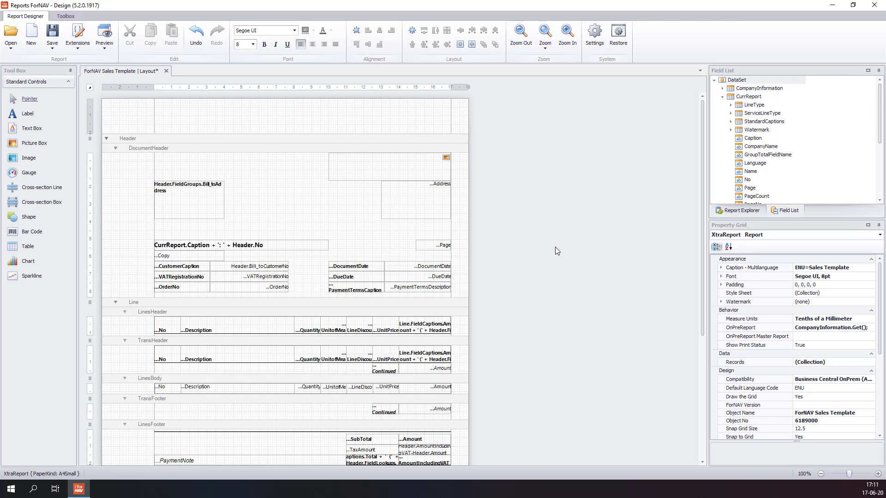
pyautogui.moveTo(752, 138); pyautogui.dragTo(429, 198)
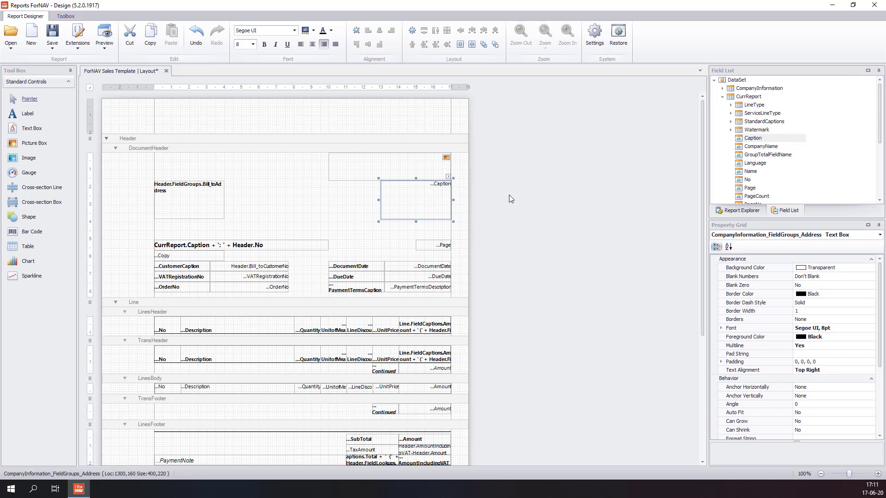
pyautogui.click(510, 199)
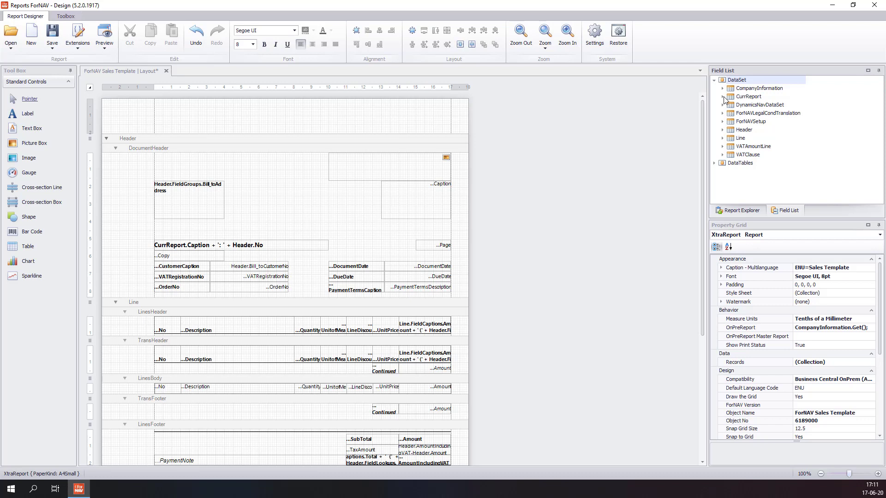
# Drop the Header Amount field into the DocumentHeader as a trial box, then undo it
pyautogui.click(748, 131)
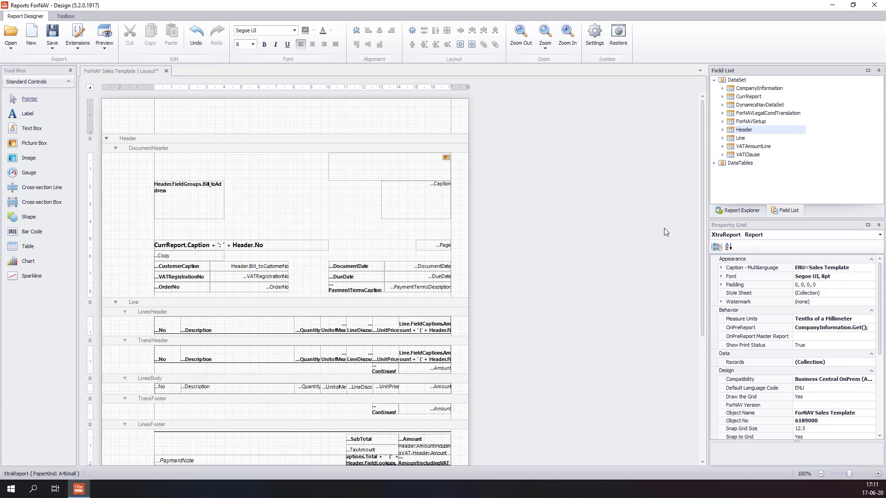
pyautogui.click(723, 130)
pyautogui.scroll(-4, 760, 147)
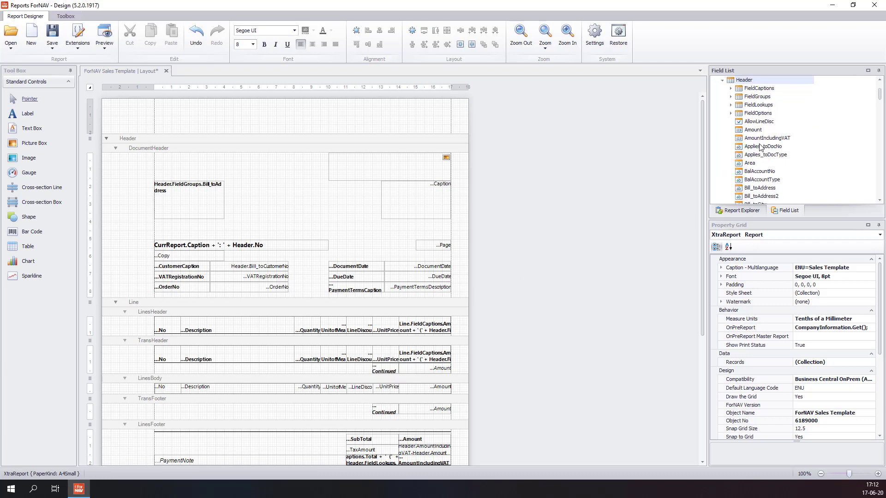
pyautogui.scroll(-10, 760, 147)
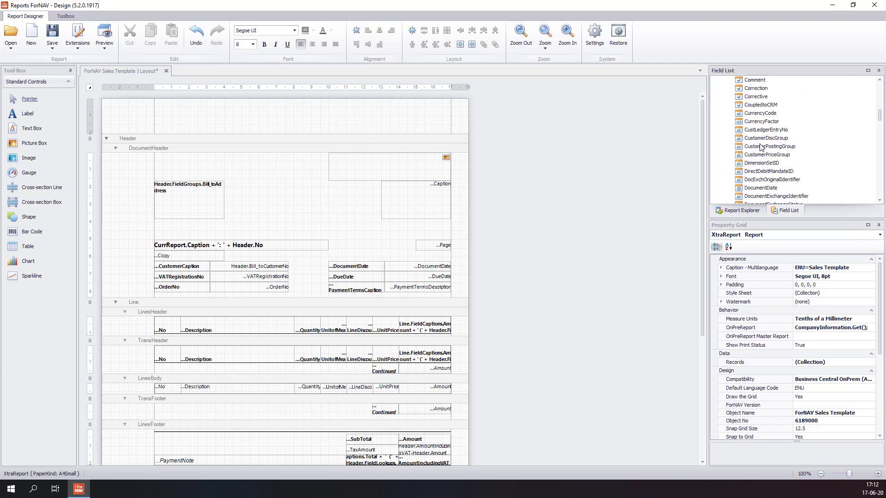
pyautogui.scroll(12, 761, 147)
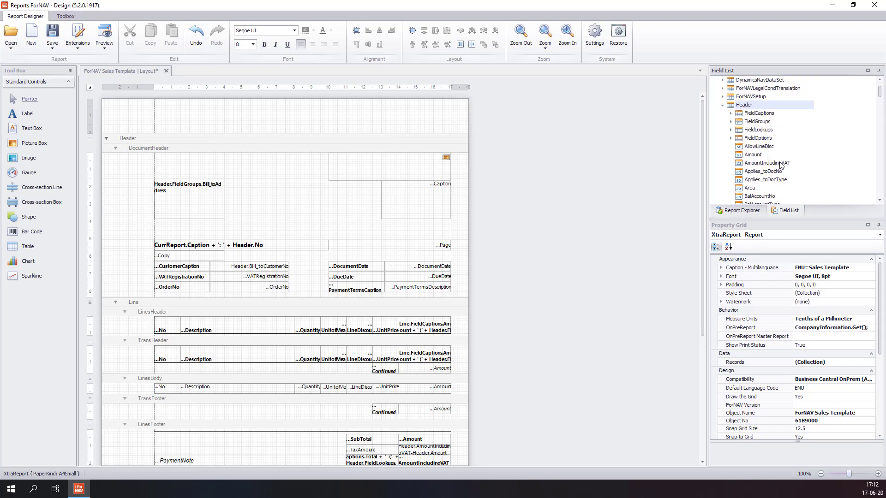
pyautogui.click(756, 157)
pyautogui.moveTo(757, 157); pyautogui.dragTo(279, 196)
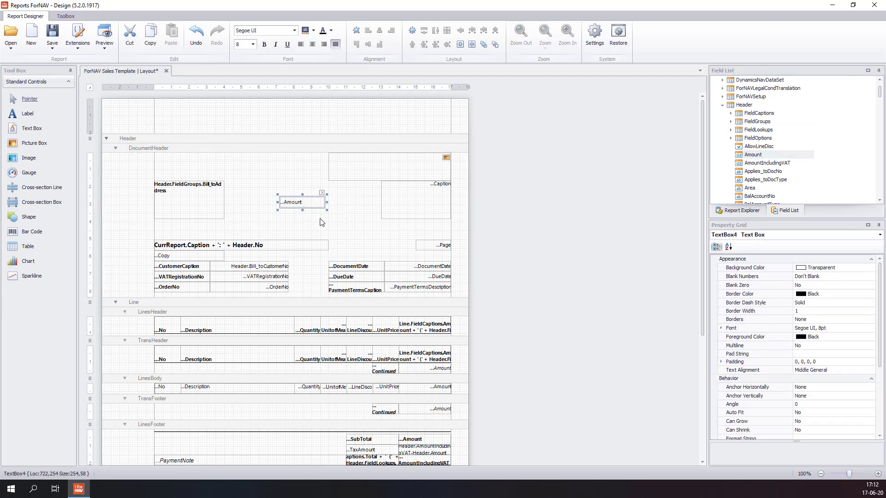
pyautogui.hotkey('ctrl', 'z')
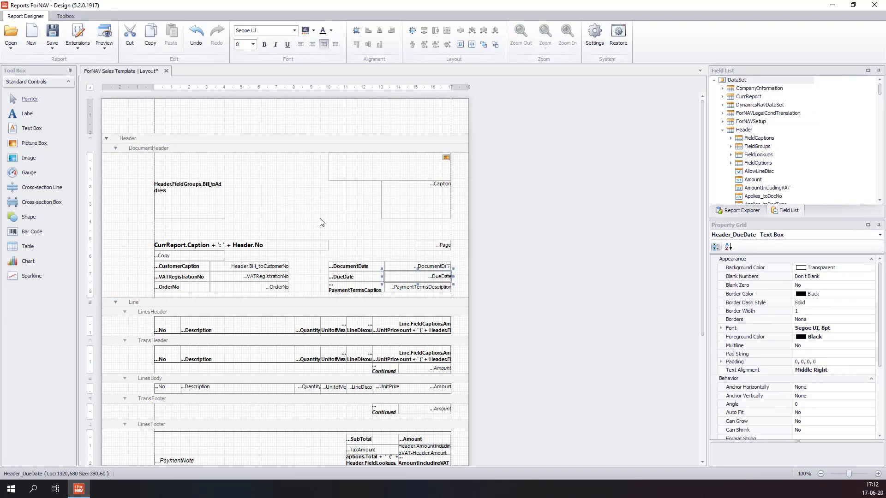
# Drag Header.FieldCaptions.Amount onto the DocumentHeader beside the bill-to address
pyautogui.click(757, 139)
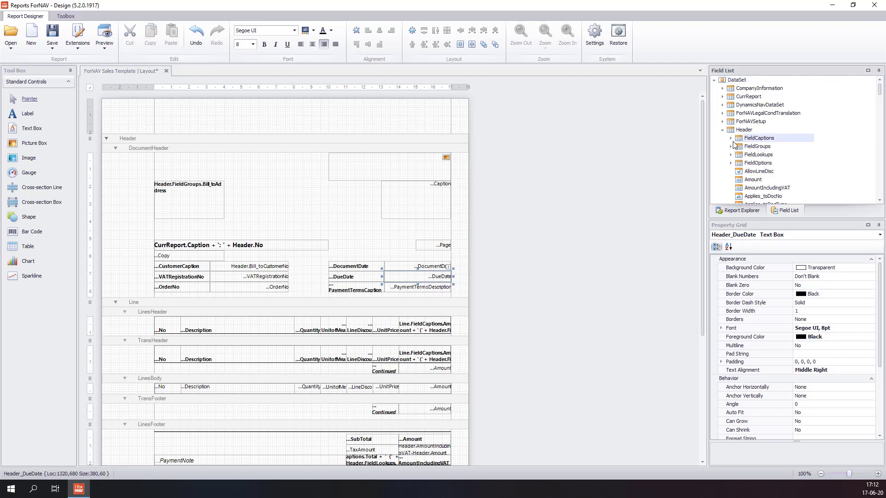
pyautogui.click(731, 138)
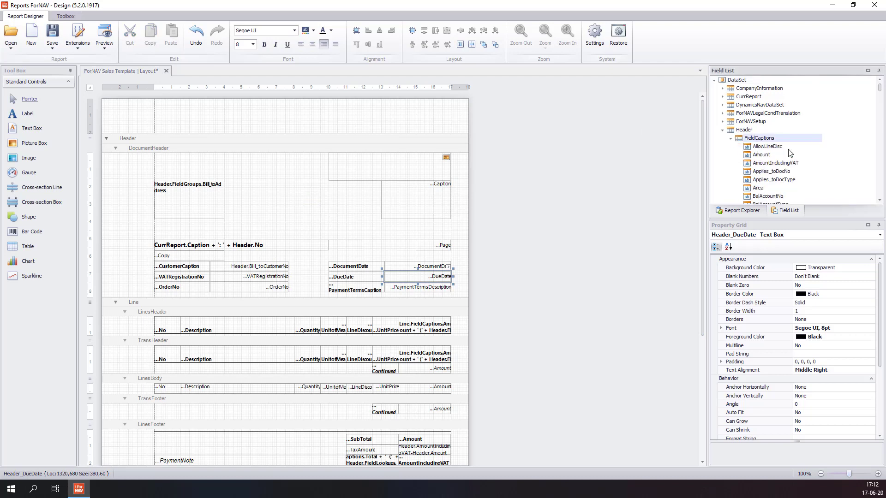
pyautogui.scroll(-3, 789, 152)
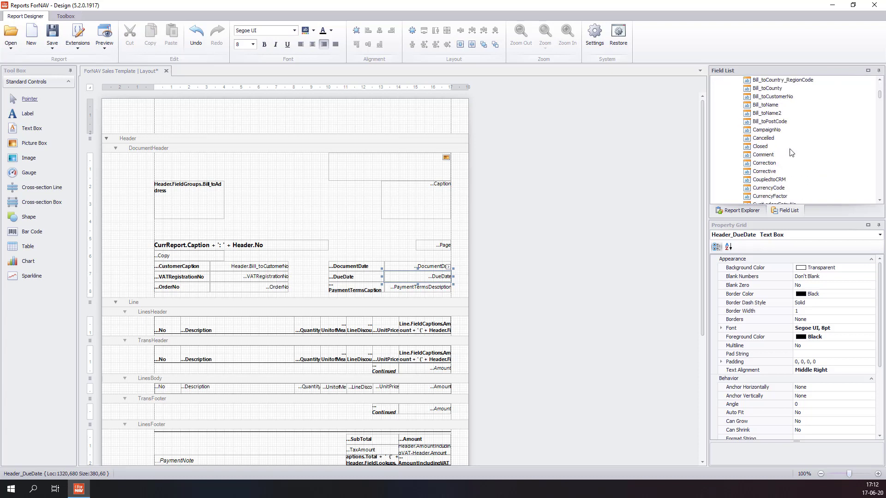
pyautogui.scroll(2, 788, 146)
pyautogui.moveTo(762, 130); pyautogui.dragTo(278, 206)
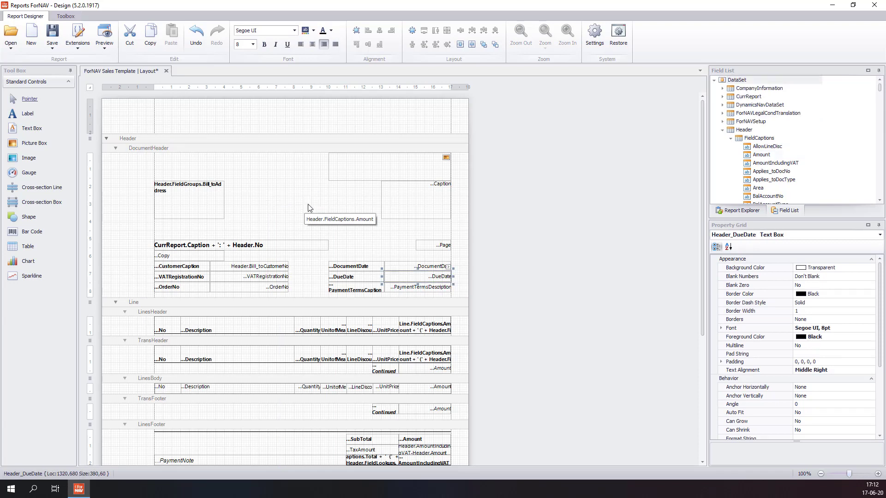
# Undo the Amount caption box, then drop a FieldGroups Bill_toAddress box into the DocumentHeader and delete it
pyautogui.hotkey('ctrl', 'z')
pyautogui.click(731, 139)
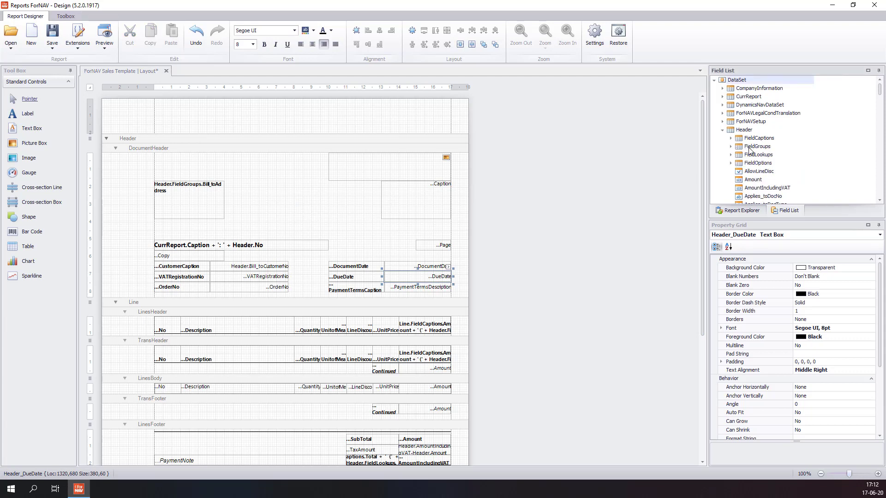
pyautogui.click(730, 146)
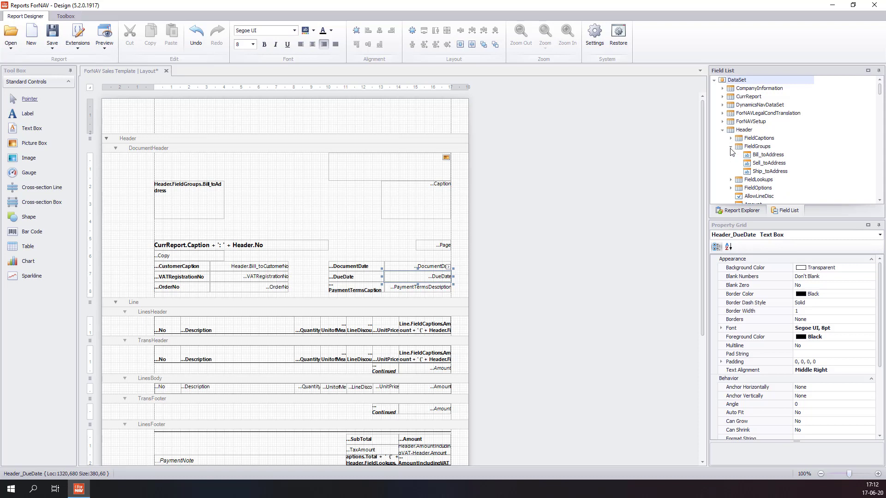
pyautogui.click(778, 156)
pyautogui.moveTo(779, 157); pyautogui.dragTo(322, 224)
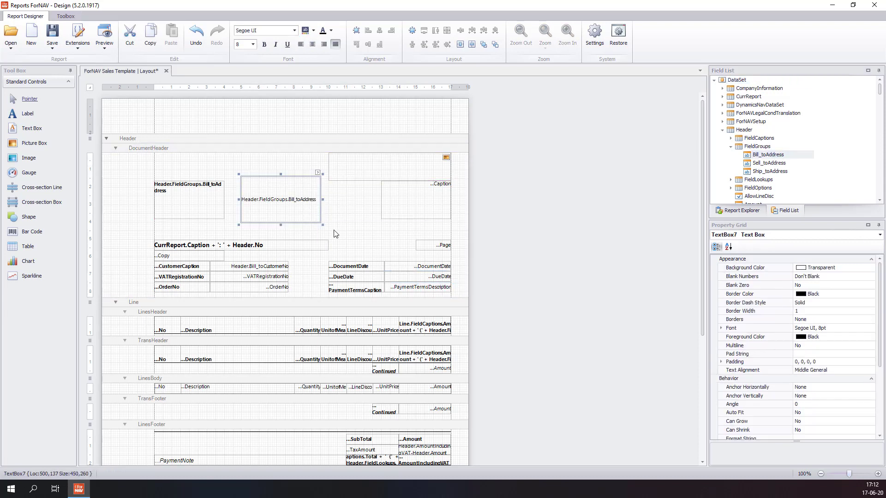
pyautogui.press('Delete')
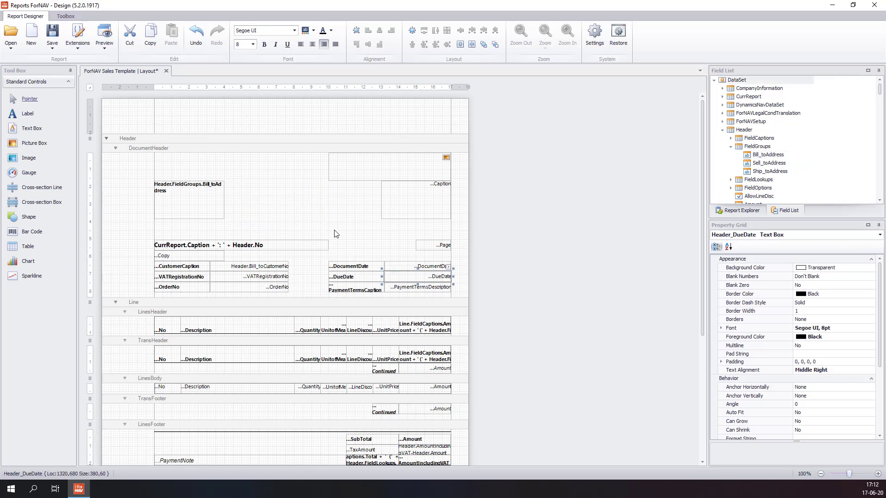
# Collapse FieldGroups and browse the Header's FieldLookups entries
pyautogui.click(732, 147)
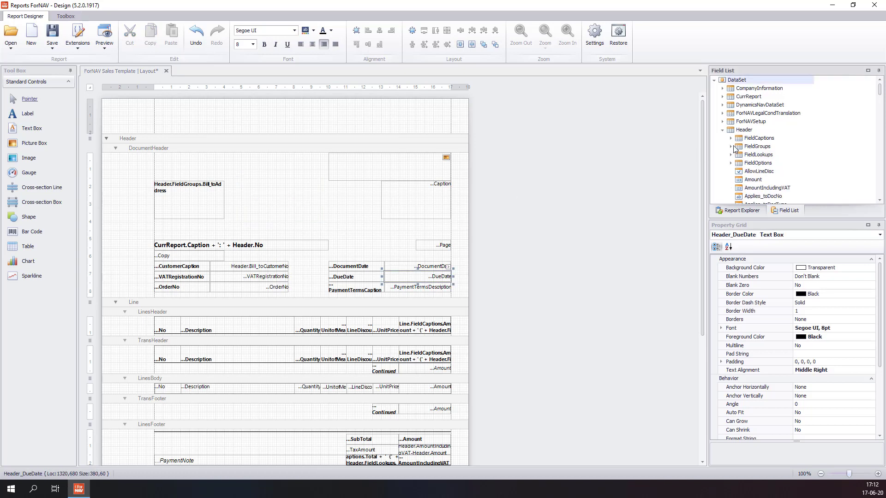
pyautogui.click(731, 155)
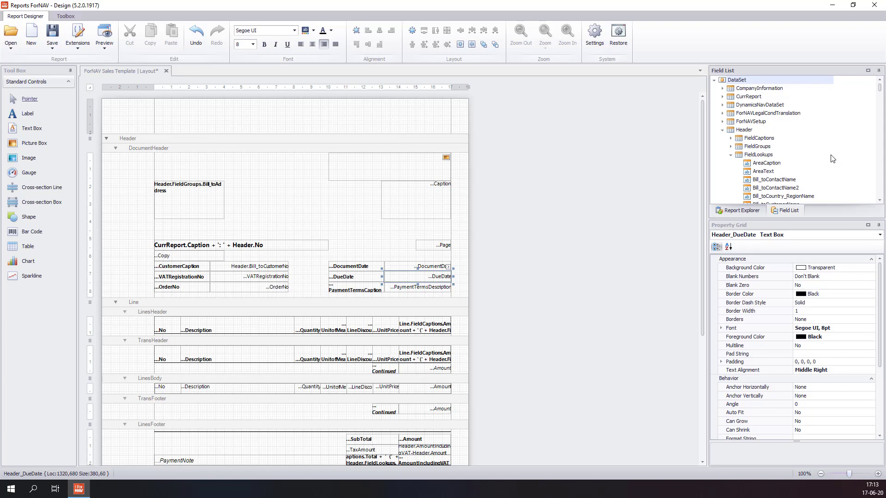
pyautogui.scroll(-1, 844, 169)
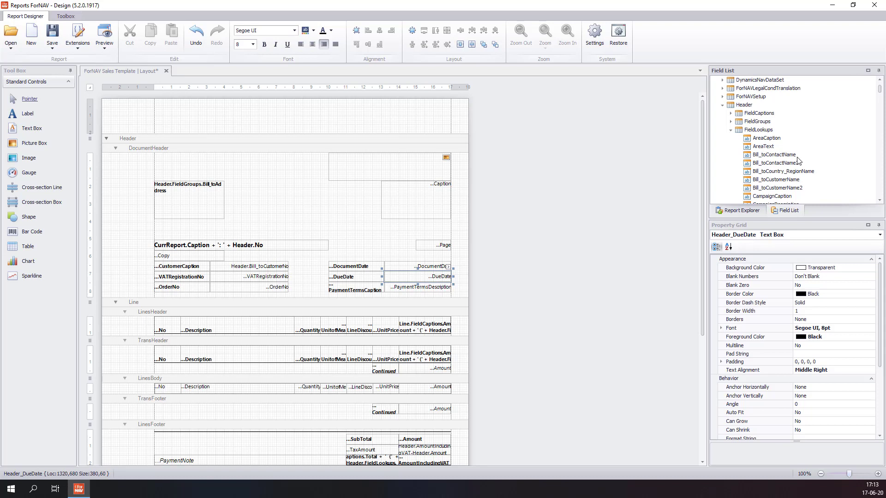
pyautogui.scroll(-1, 798, 160)
pyautogui.scroll(-1, 799, 160)
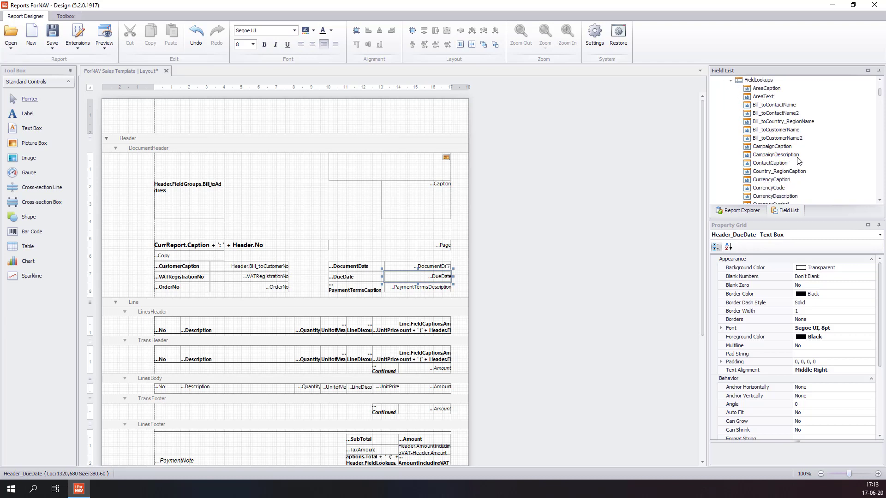
pyautogui.click(790, 180)
pyautogui.click(789, 197)
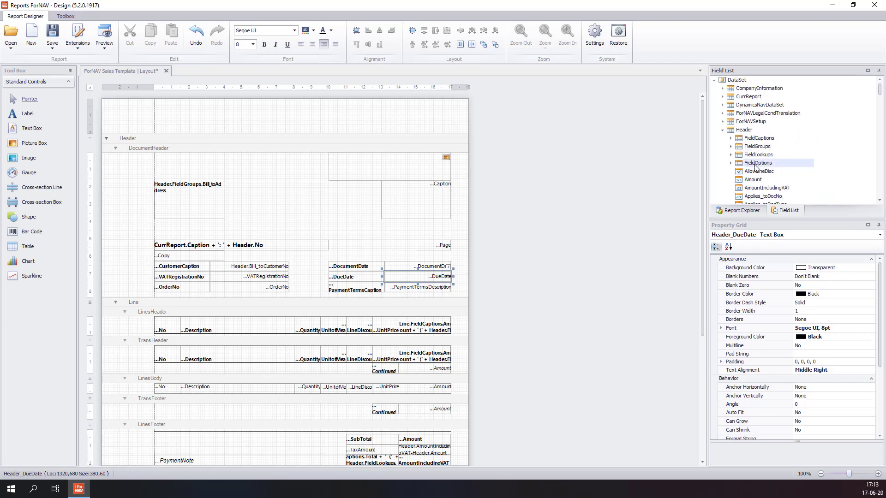
# Expand FieldOptions and BalAccountType, then collapse the Header table
pyautogui.click(731, 163)
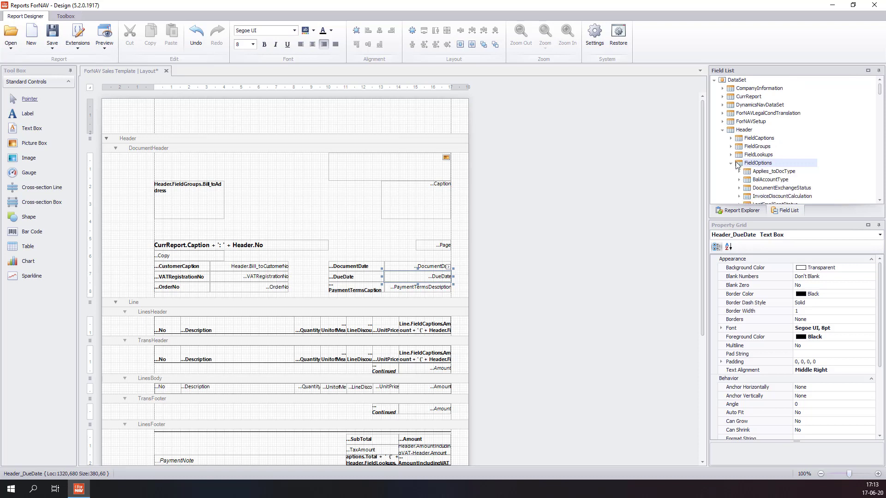
pyautogui.scroll(-1, 736, 163)
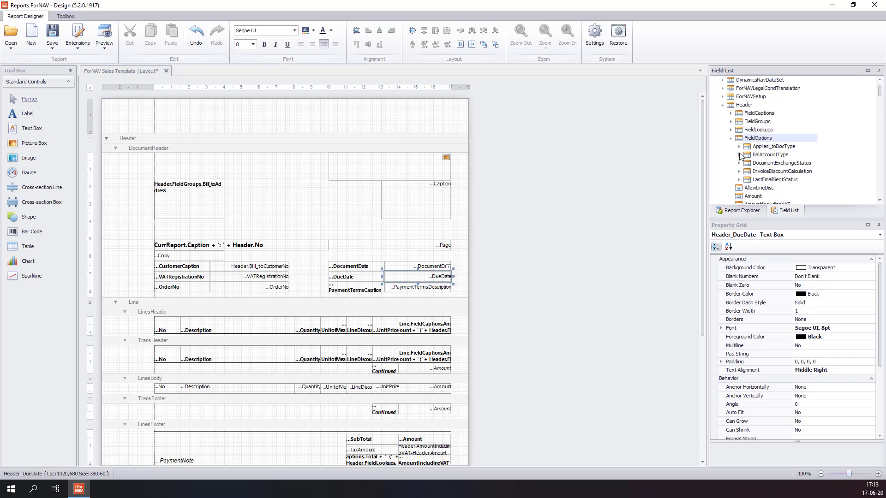
pyautogui.click(740, 155)
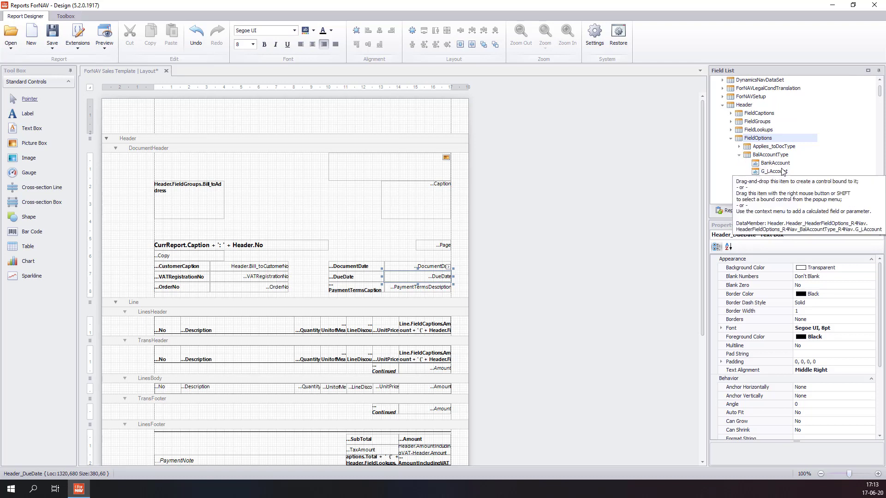
pyautogui.click(724, 106)
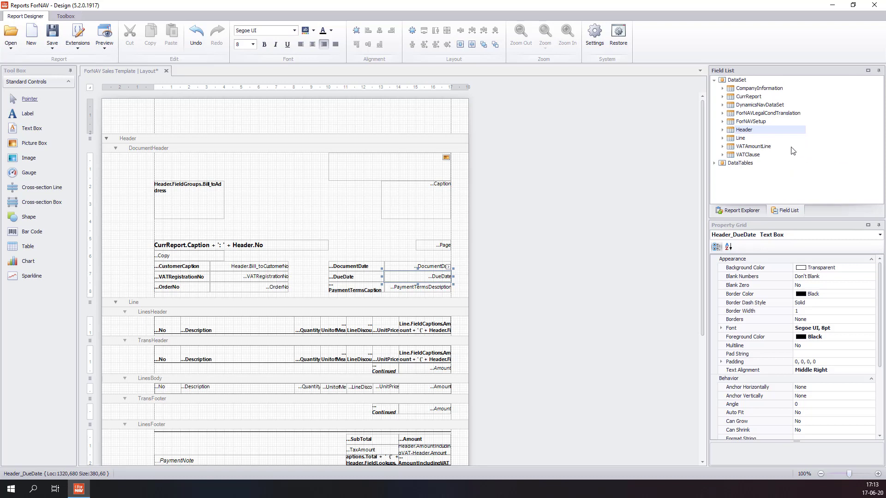
pyautogui.click(760, 122)
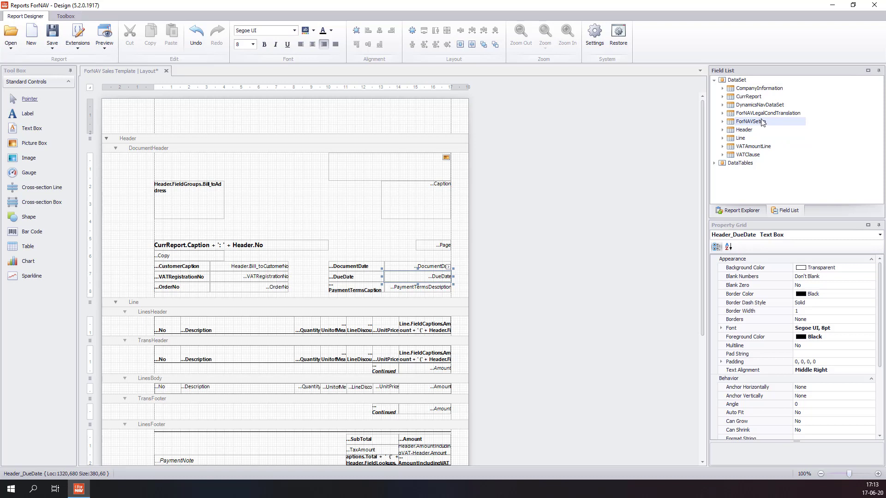
pyautogui.doubleClick(759, 124)
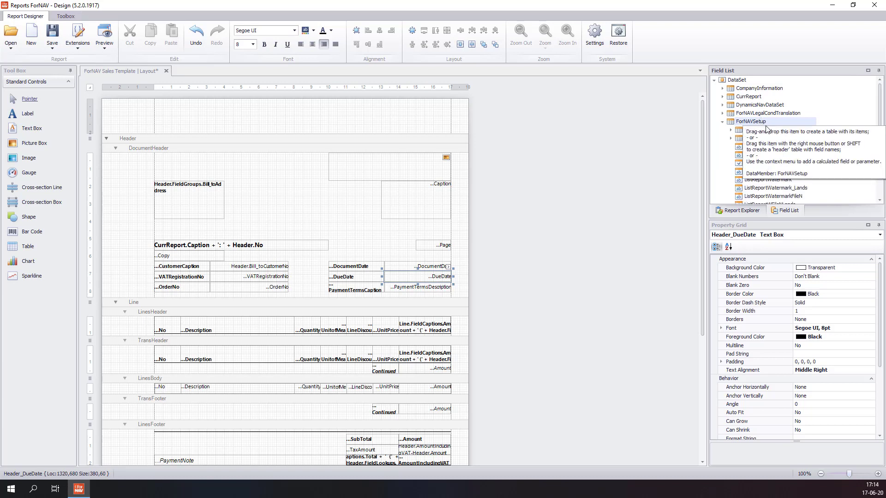
pyautogui.click(723, 122)
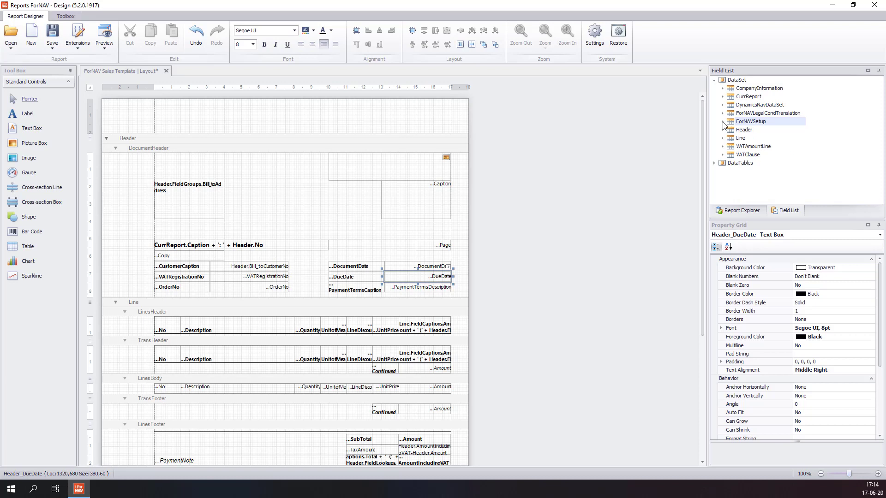
pyautogui.click(748, 97)
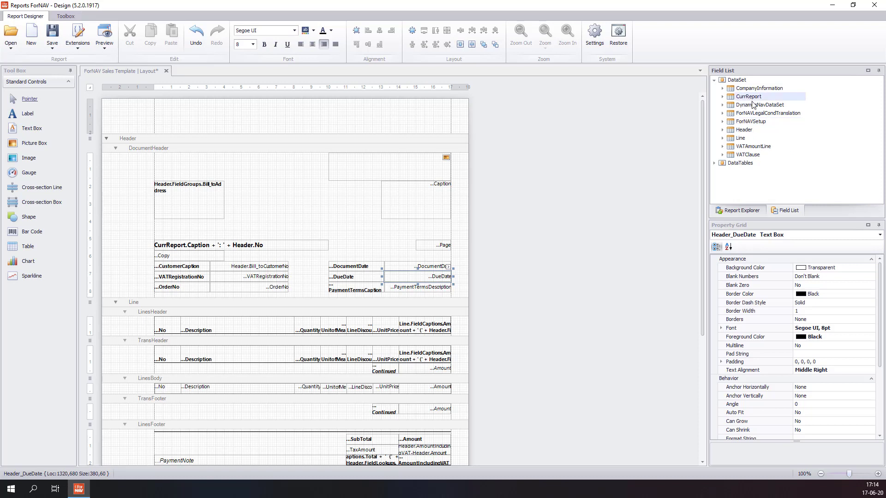
pyautogui.click(723, 97)
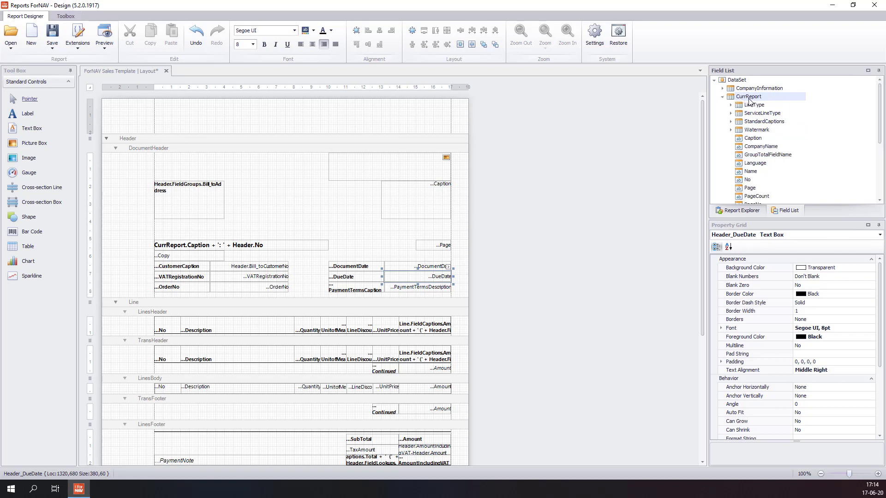
pyautogui.scroll(-1, 769, 108)
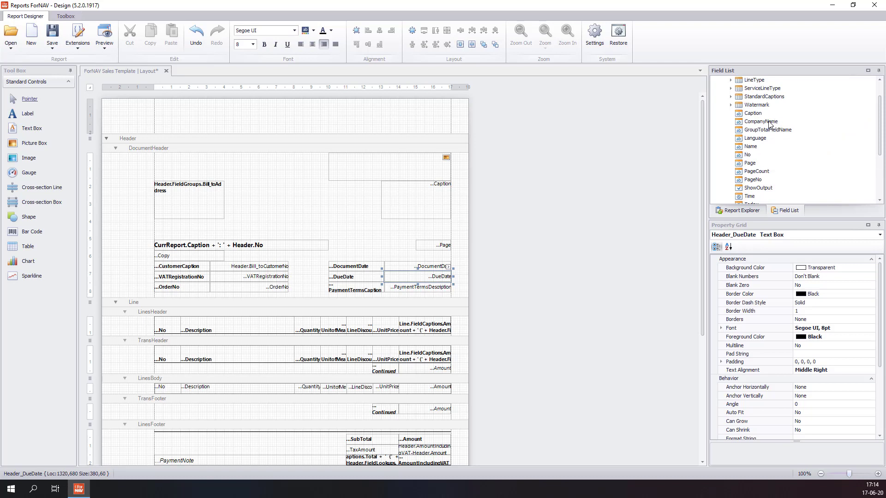
pyautogui.scroll(-1, 812, 127)
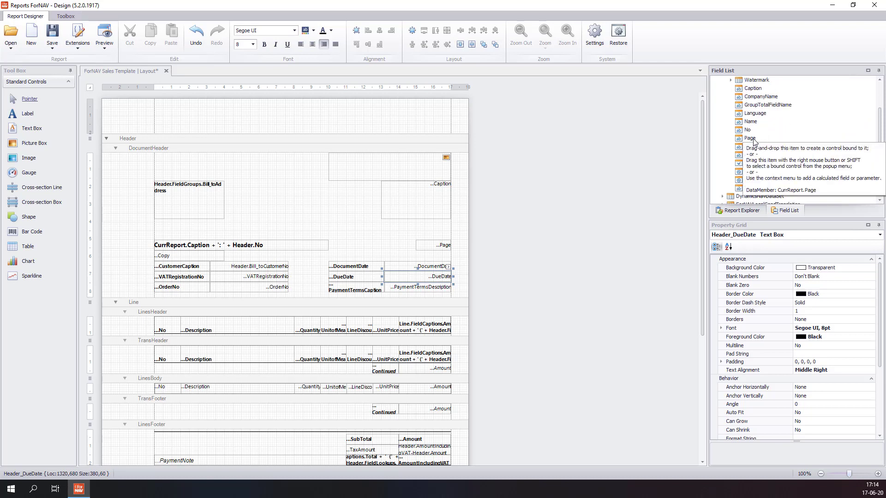
pyautogui.scroll(2, 800, 142)
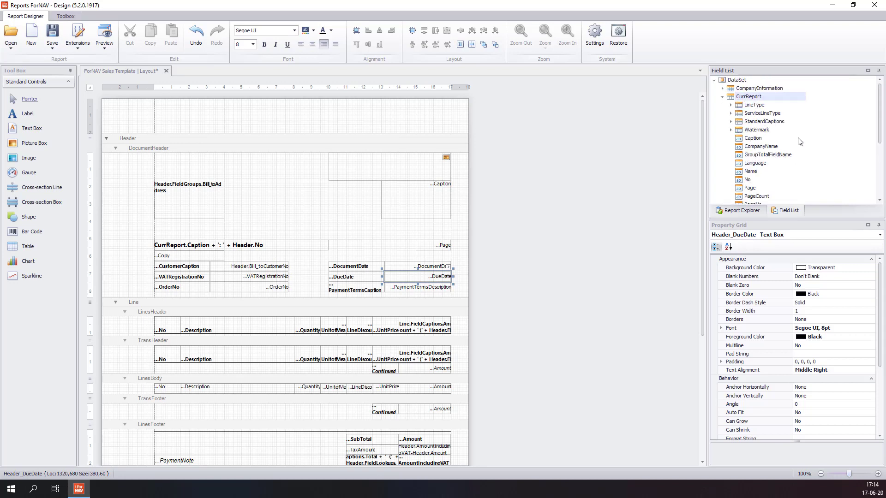
pyautogui.click(731, 122)
pyautogui.scroll(-1, 811, 132)
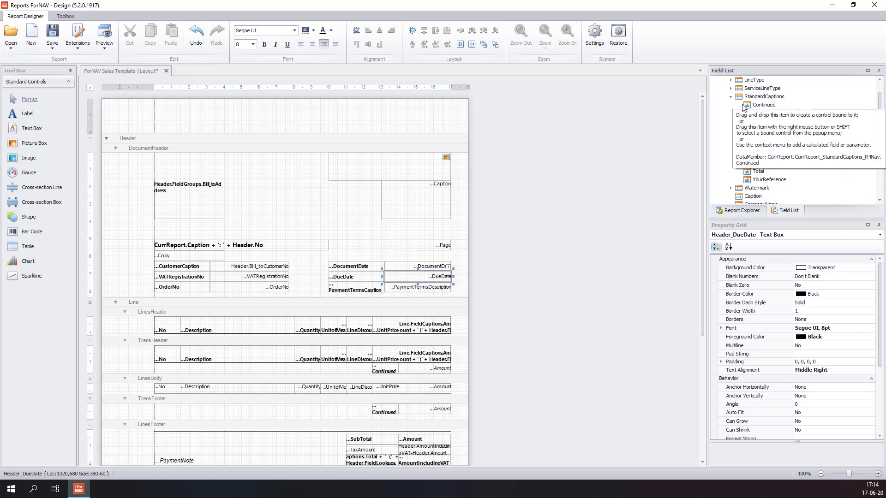
pyautogui.click(731, 98)
pyautogui.scroll(1, 731, 100)
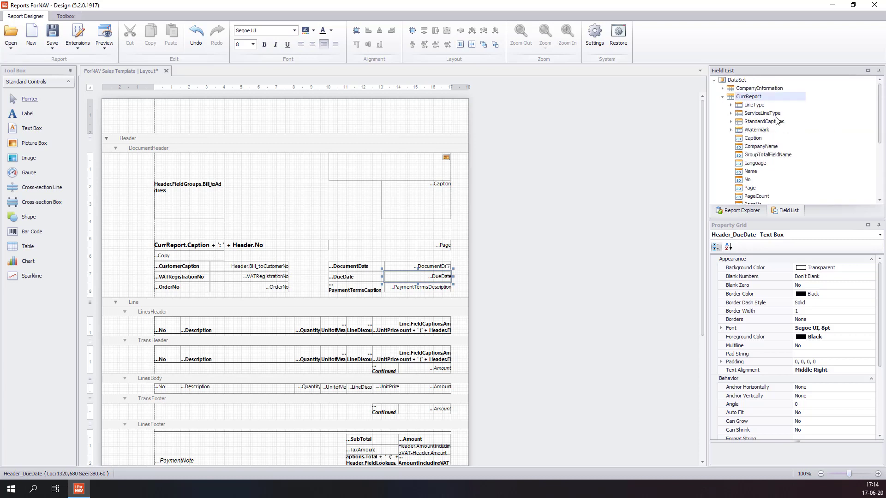
pyautogui.click(723, 97)
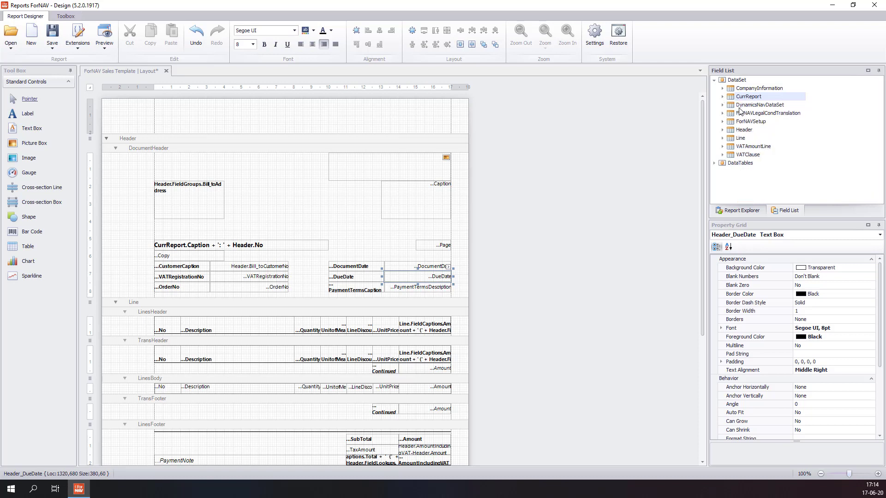
pyautogui.click(722, 105)
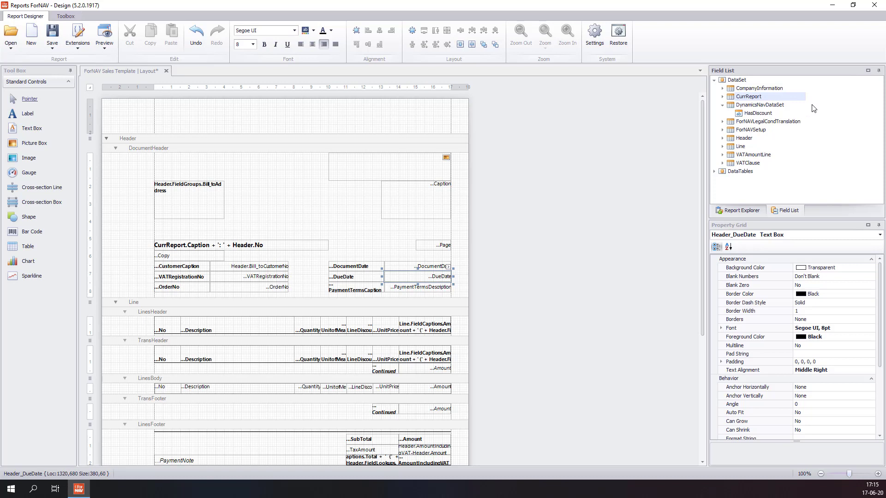
pyautogui.click(768, 115)
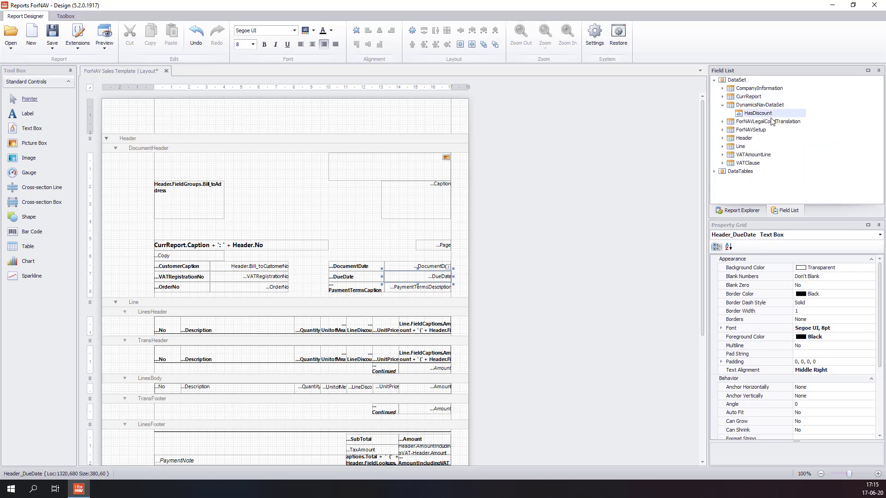
pyautogui.click(724, 105)
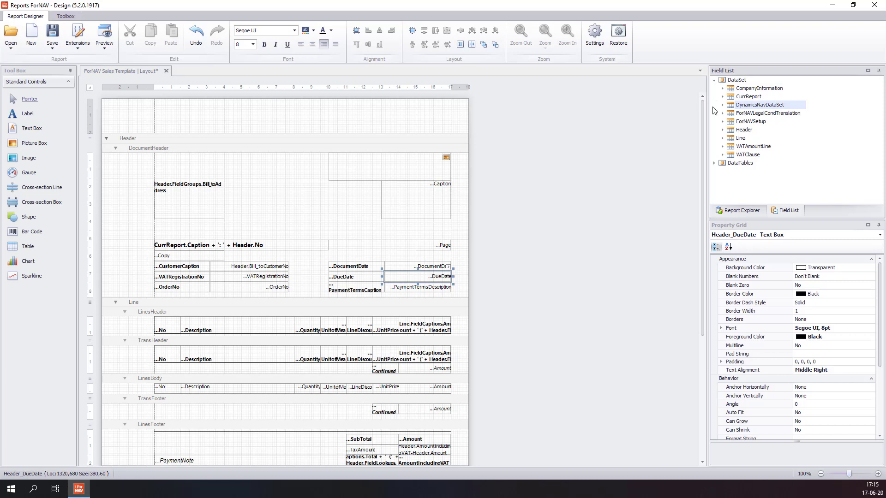
pyautogui.click(747, 122)
# Drop the ForNAVSetup Logo field onto the DocumentHeader, then delete the resulting text box
pyautogui.click(722, 121)
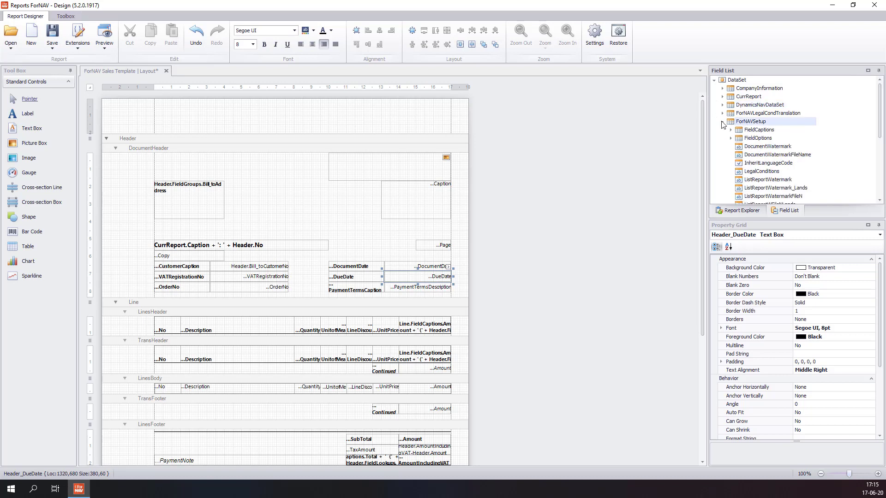
pyautogui.scroll(-3, 750, 136)
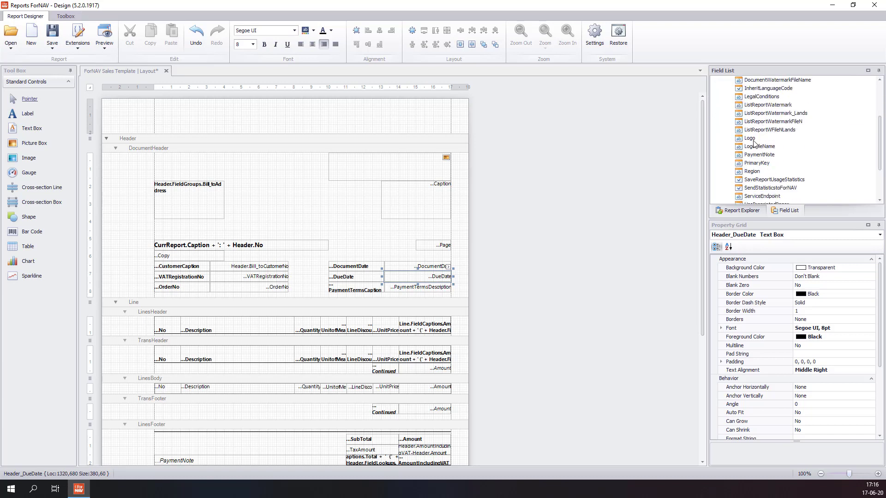
pyautogui.click(757, 139)
pyautogui.moveTo(753, 140); pyautogui.dragTo(303, 193)
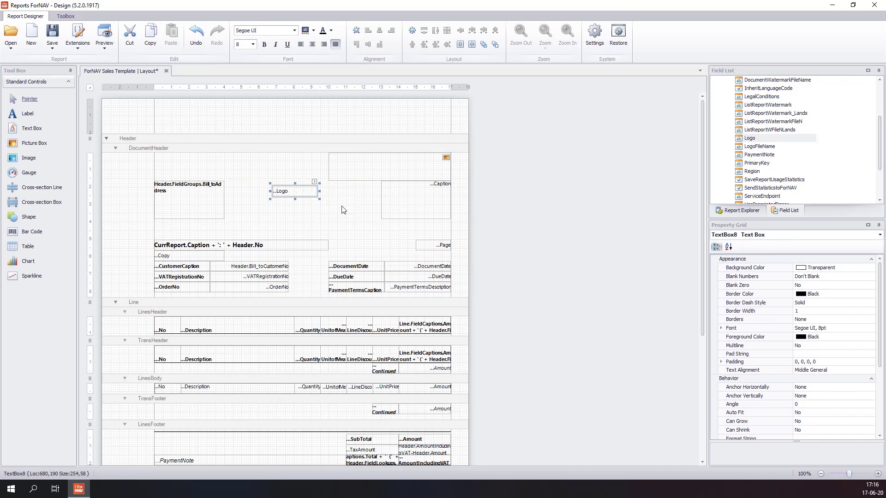
pyautogui.click(317, 196)
pyautogui.click(300, 191)
pyautogui.press('Delete')
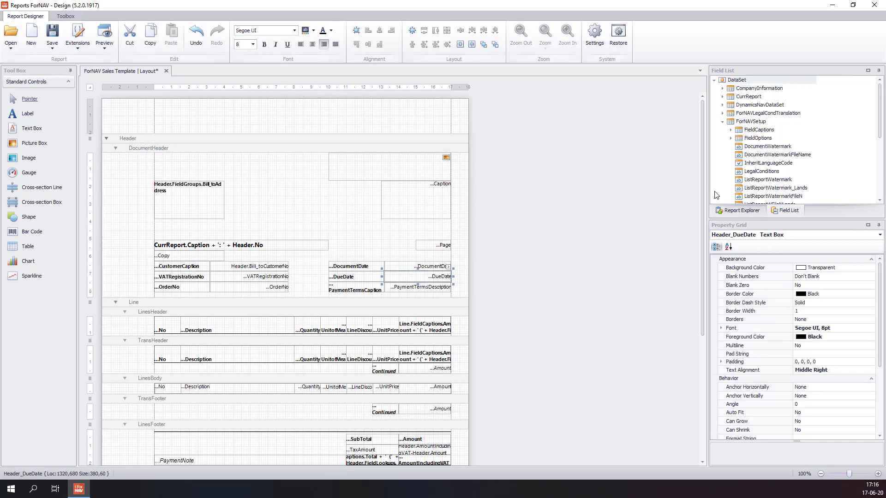
# Right-drag Logo onto the DocumentHeader and insert it as a Picture Box
pyautogui.scroll(-3, 771, 186)
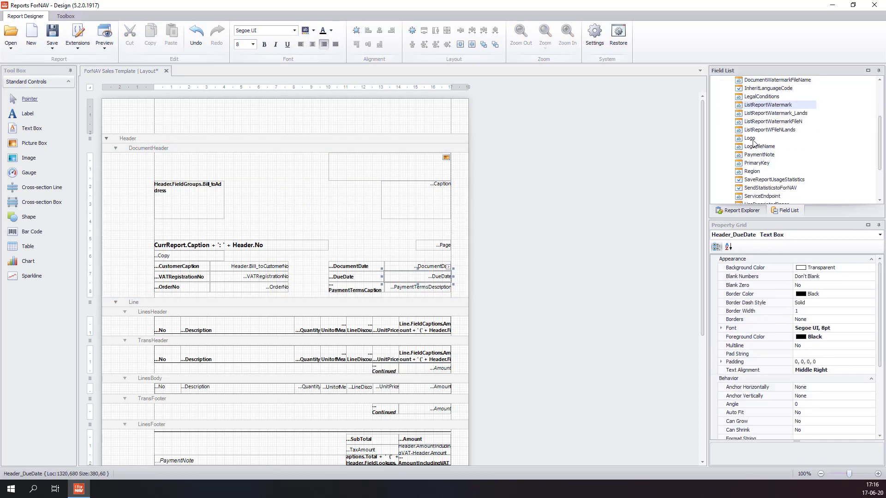
pyautogui.moveTo(759, 142); pyautogui.dragTo(281, 191)
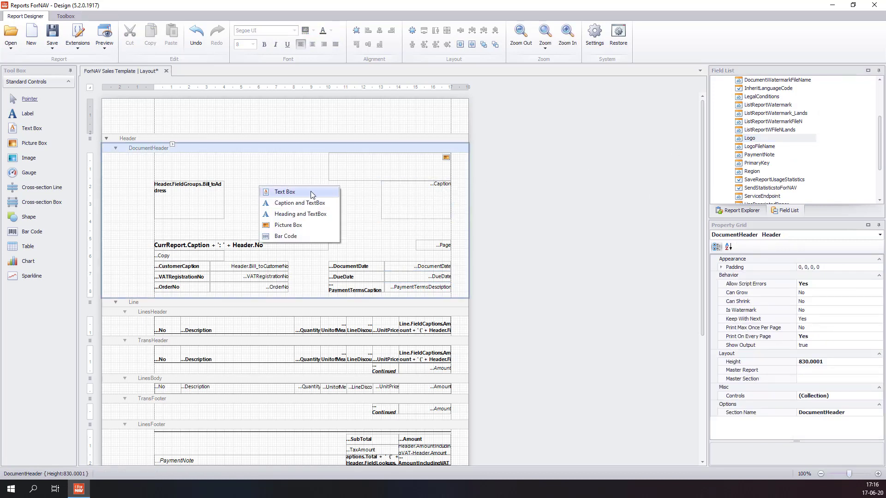
pyautogui.click(313, 230)
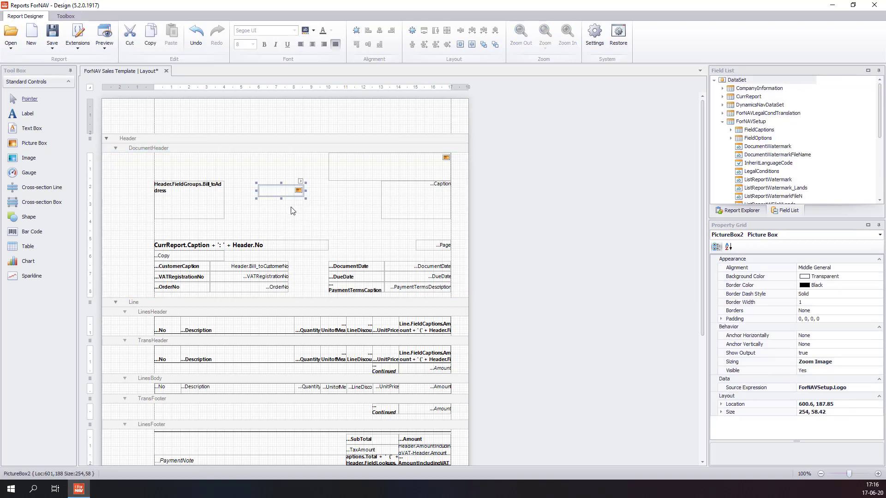